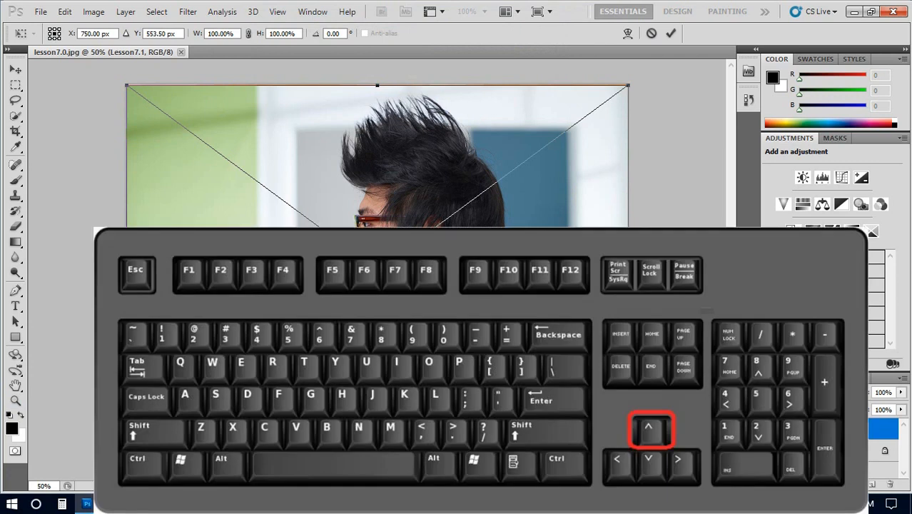
Step: Nudge the placed portrait up to a Y position of 551.50 px and commit its placement
key(Up)
key(Up)
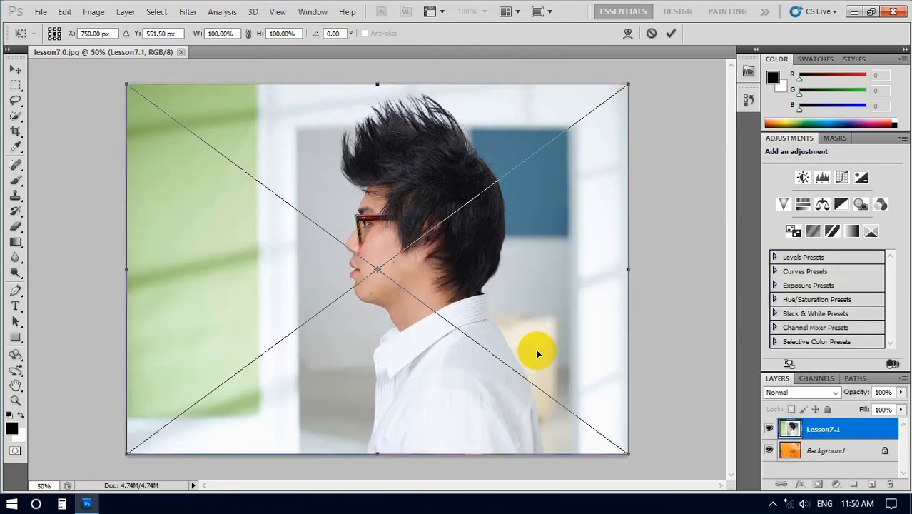
key(z)
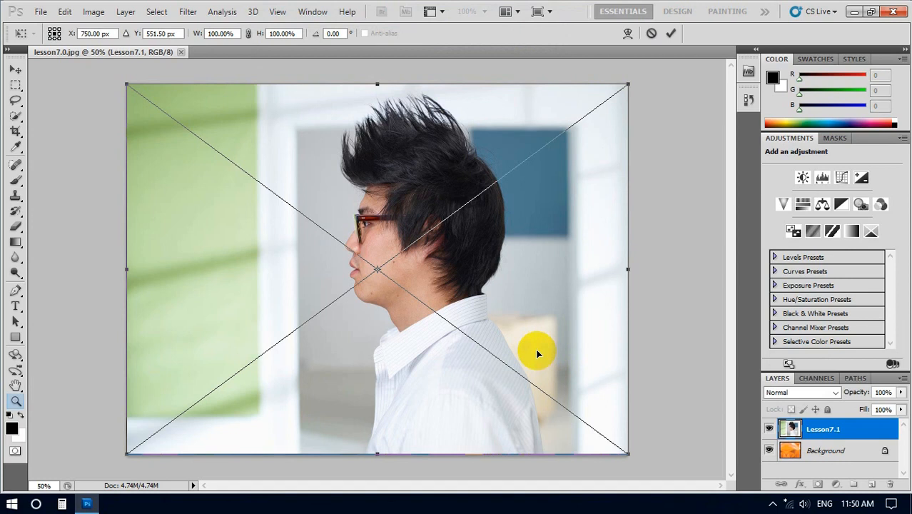
key(Return)
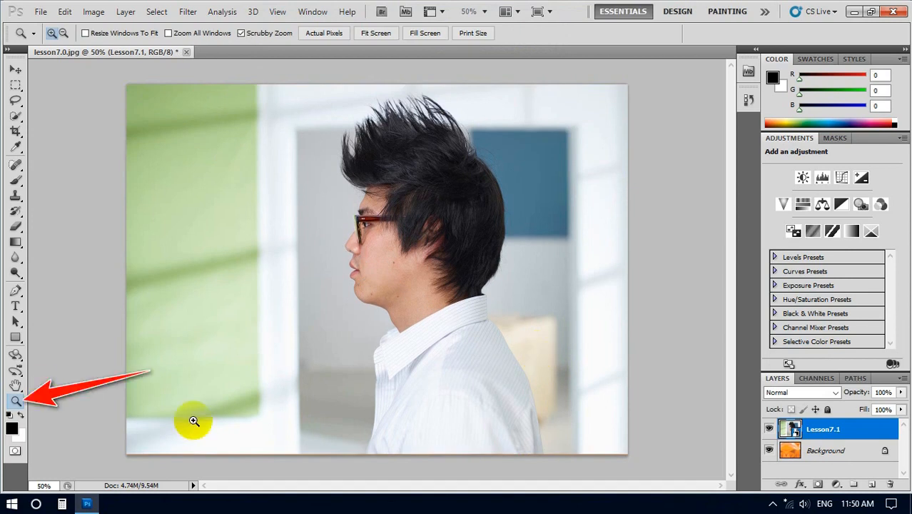
Step: Enter Quick Mask mode on the Lesson7.1 layer, with the man's glasses magnified for masking
click(386, 236)
click(386, 236)
click(387, 237)
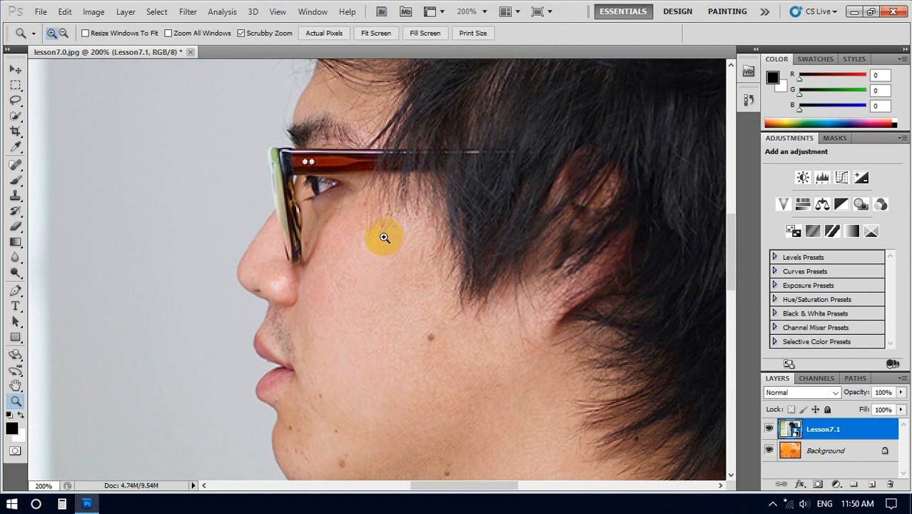
drag(387, 173, 219, 204)
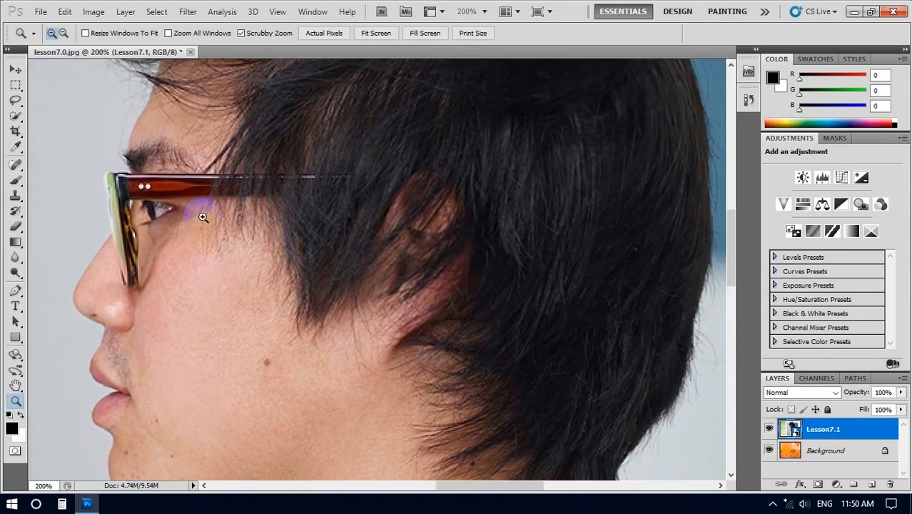
click(160, 211)
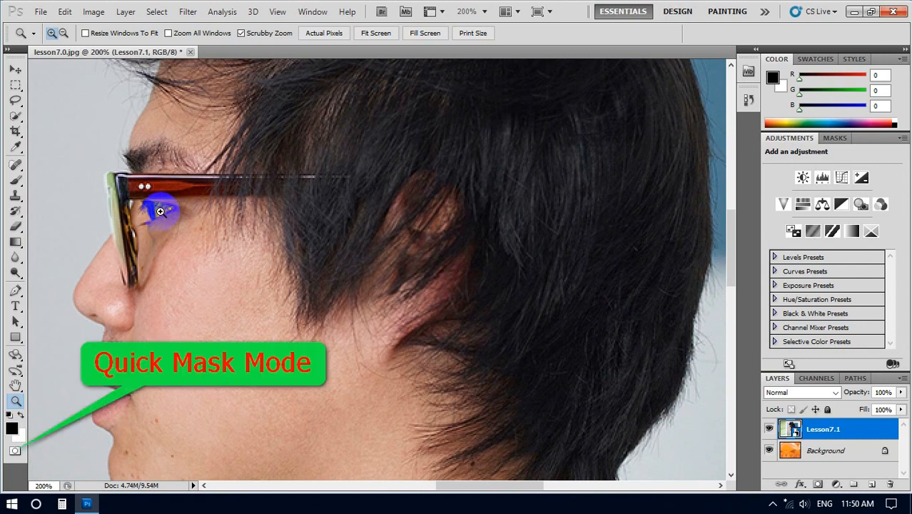
click(15, 451)
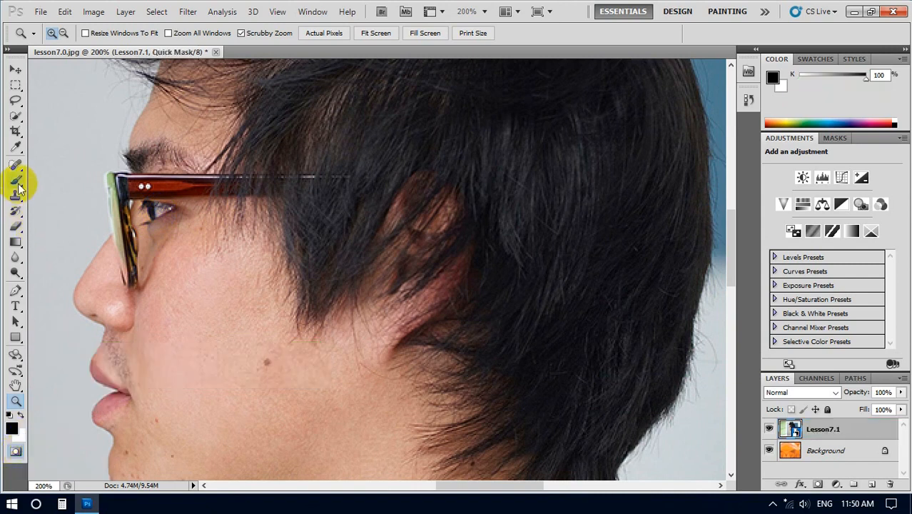
Step: Paint a quick mask over the glasses' front rim and temple with a soft 20 px brush at 0% hardness
drag(18, 184, 58, 177)
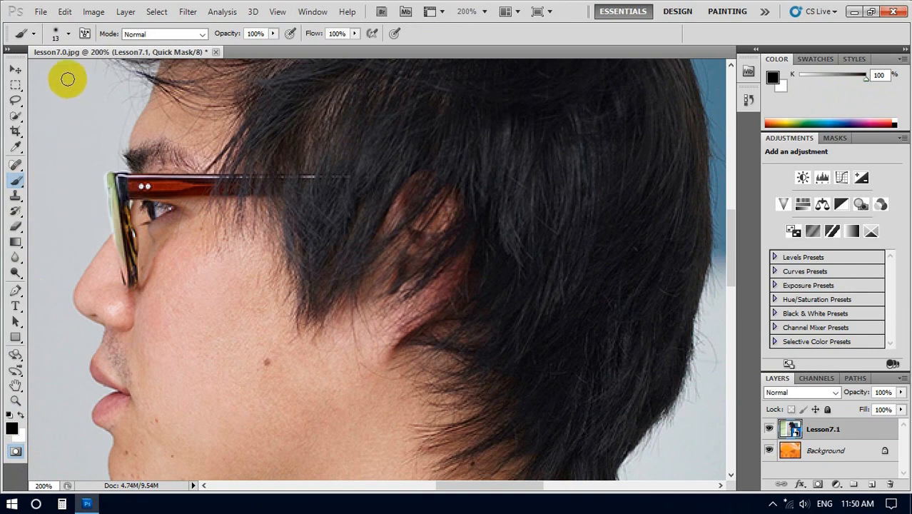
click(145, 187)
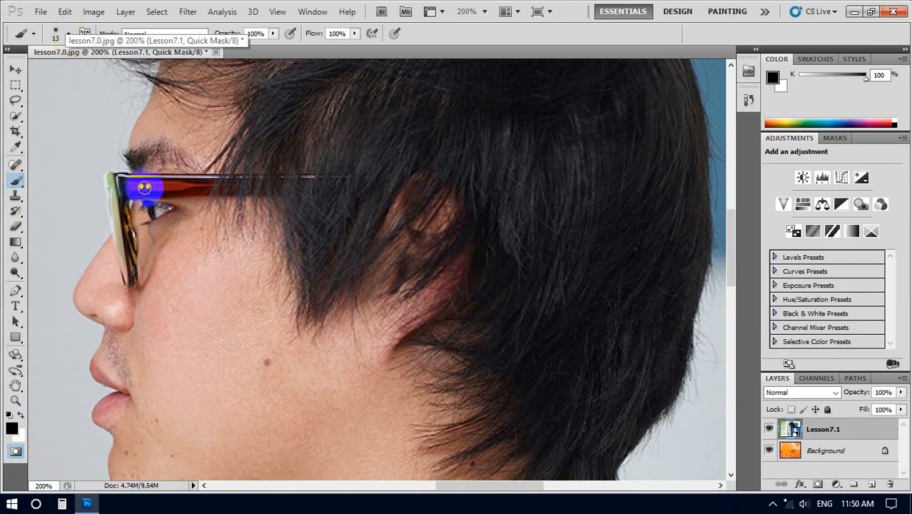
click(68, 35)
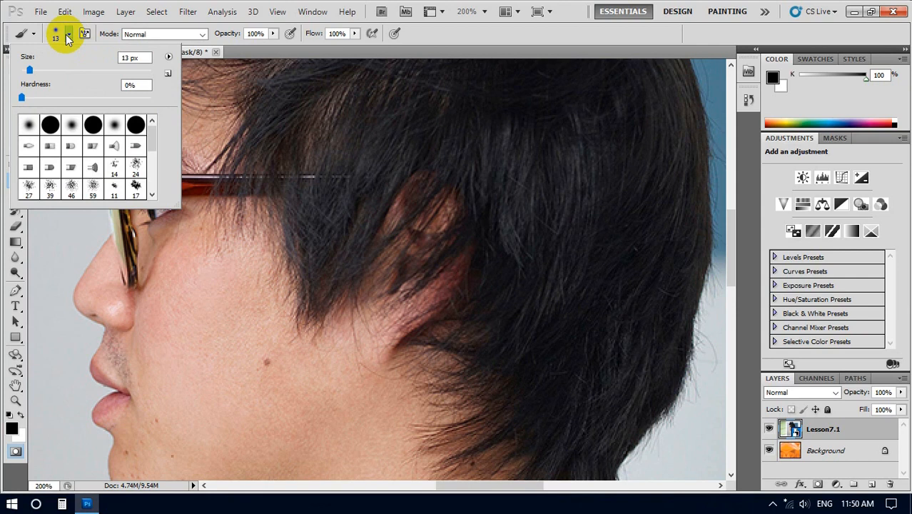
click(132, 58)
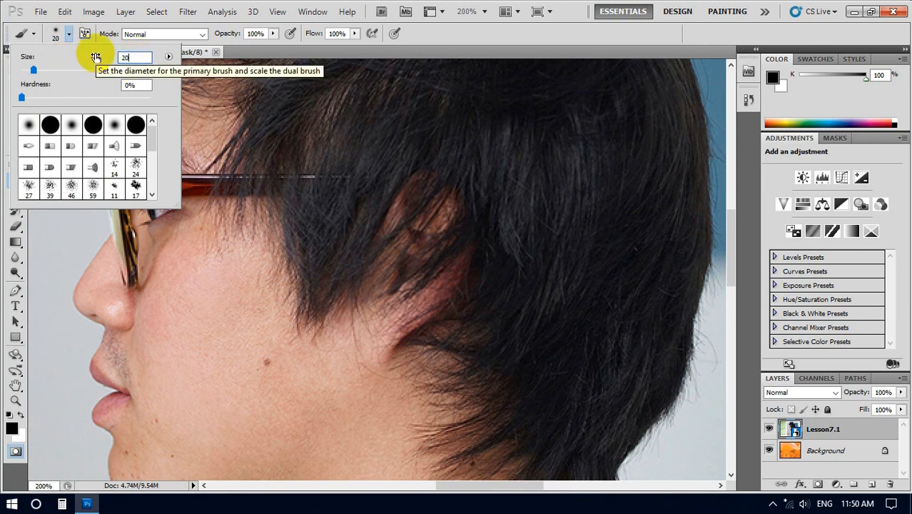
click(209, 183)
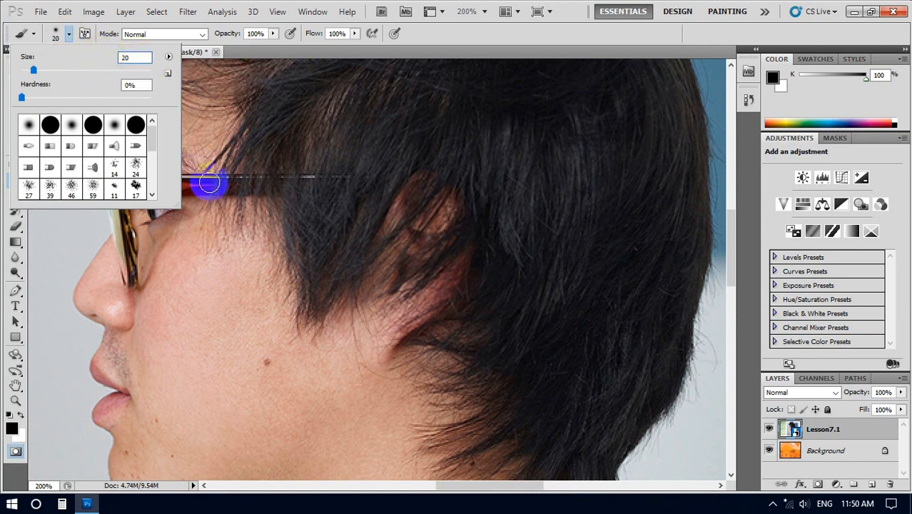
mouse_move(209, 183)
mouse_down()
mouse_move(384, 188)
mouse_move(122, 184)
mouse_move(177, 187)
mouse_move(120, 194)
mouse_move(128, 270)
mouse_move(123, 188)
mouse_move(131, 225)
mouse_move(138, 195)
mouse_up()
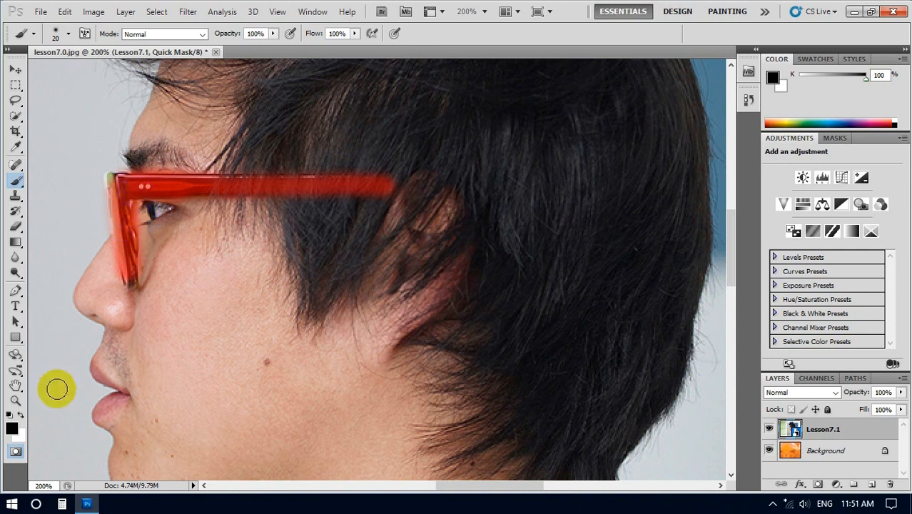
Step: Convert the quick mask to a selection and invert it so only the glasses frame is selected
click(16, 452)
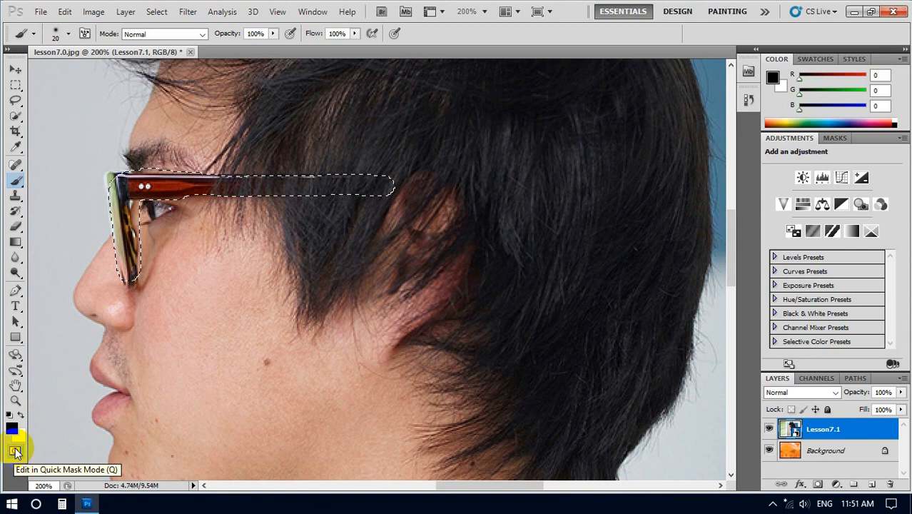
key(ctrl+0)
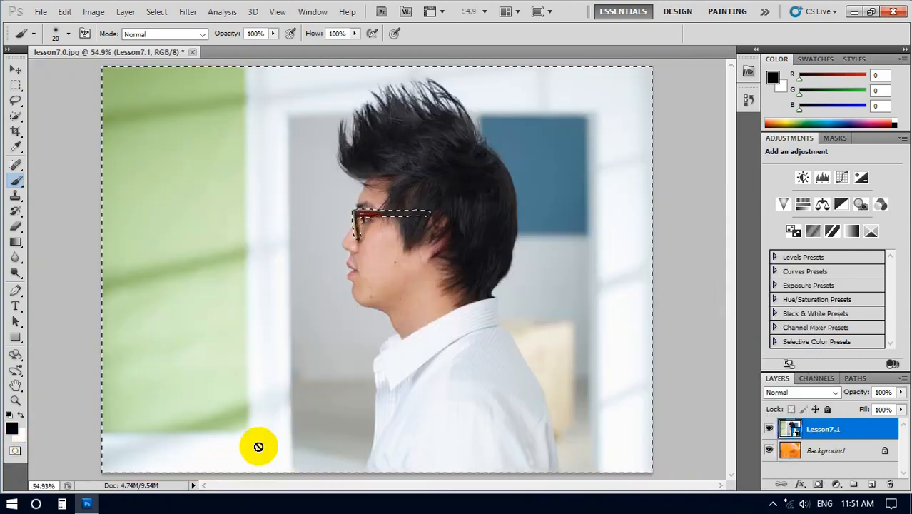
drag(375, 214, 358, 218)
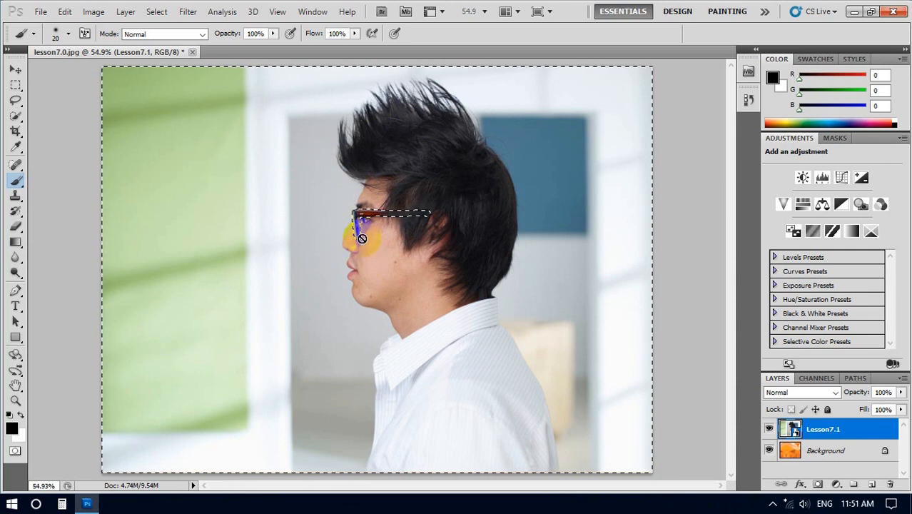
click(157, 11)
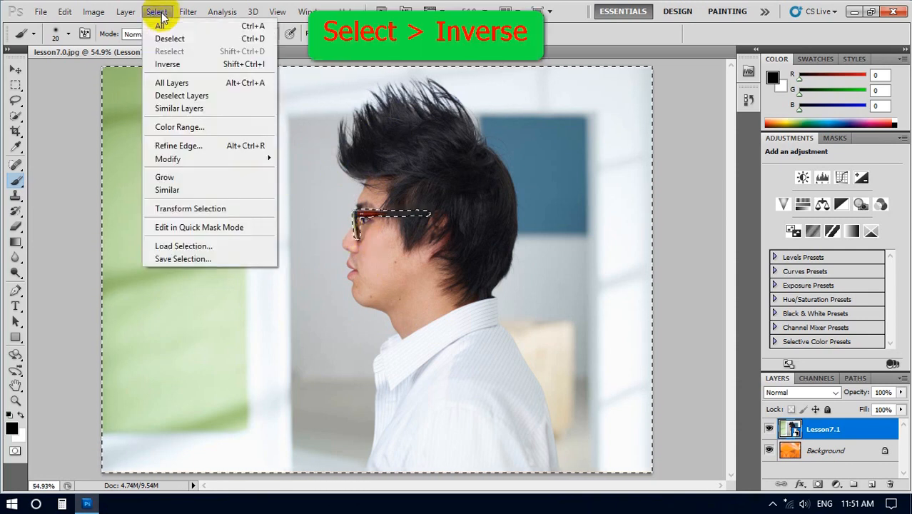
click(161, 64)
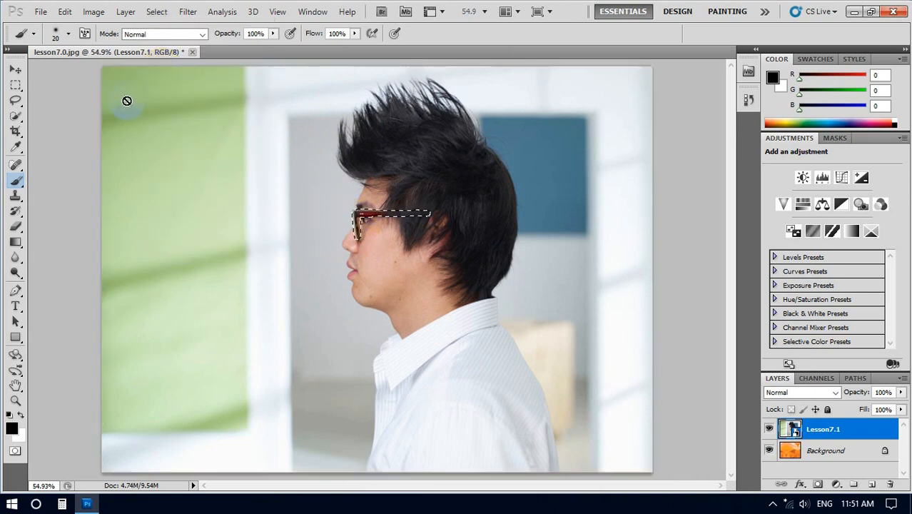
Step: Rasterize the Lesson7.1 smart object so color adjustments can be applied to it
click(96, 12)
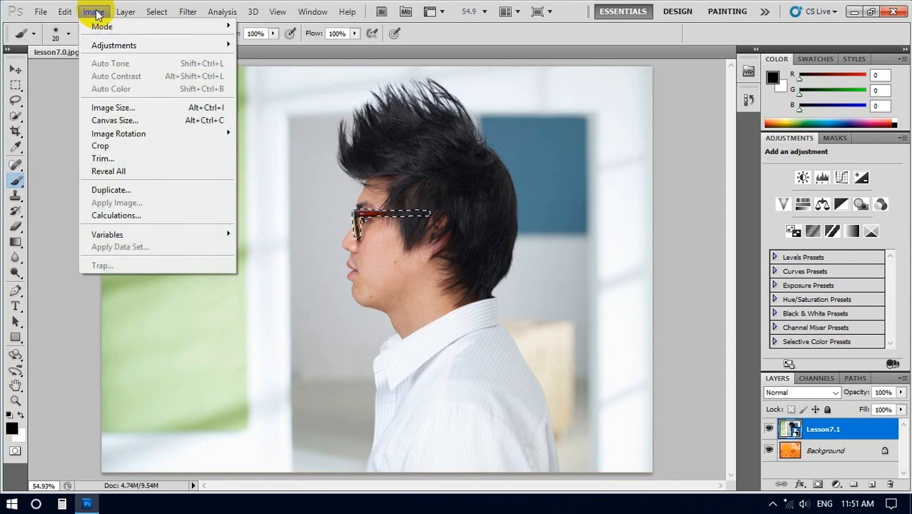
mouse_move(118, 45)
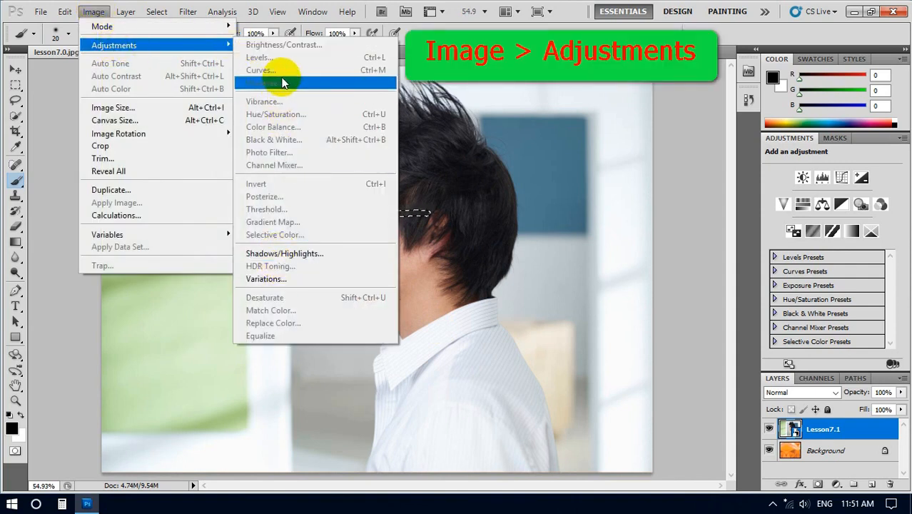
click(426, 131)
click(262, 194)
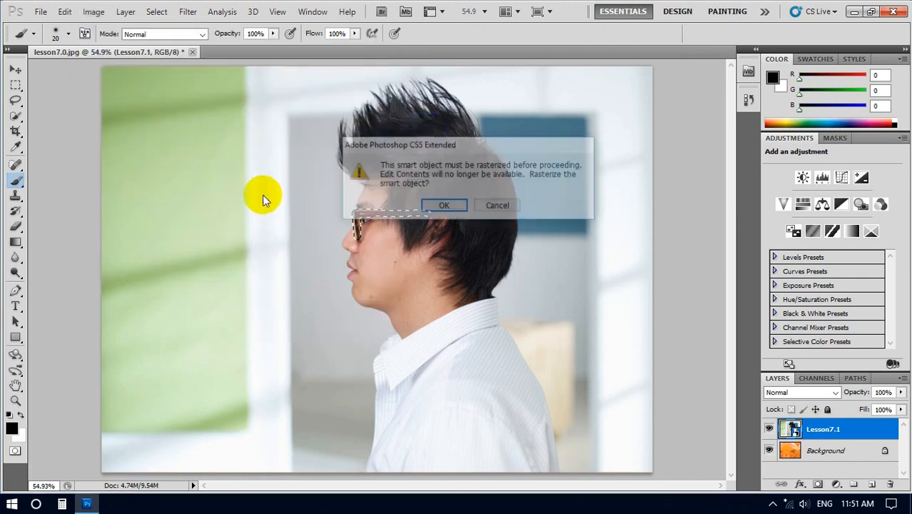
click(441, 206)
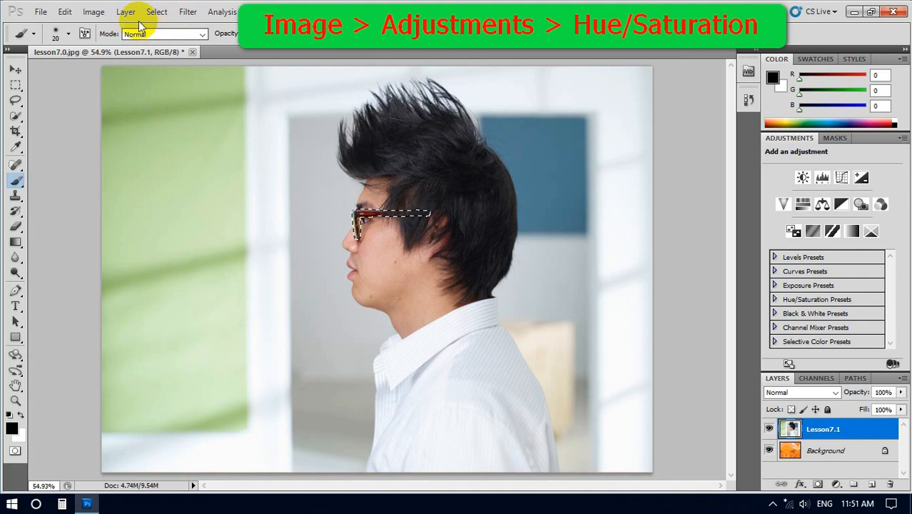
Step: Recolor the selected glasses frame using Hue/Saturation with Hue +89 and Saturation -14, and clear the selection
click(93, 13)
mouse_move(118, 49)
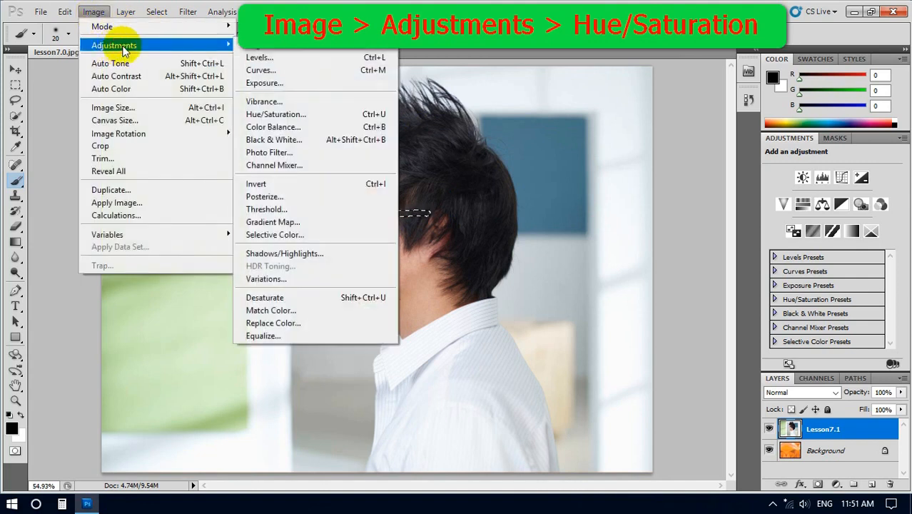
click(272, 121)
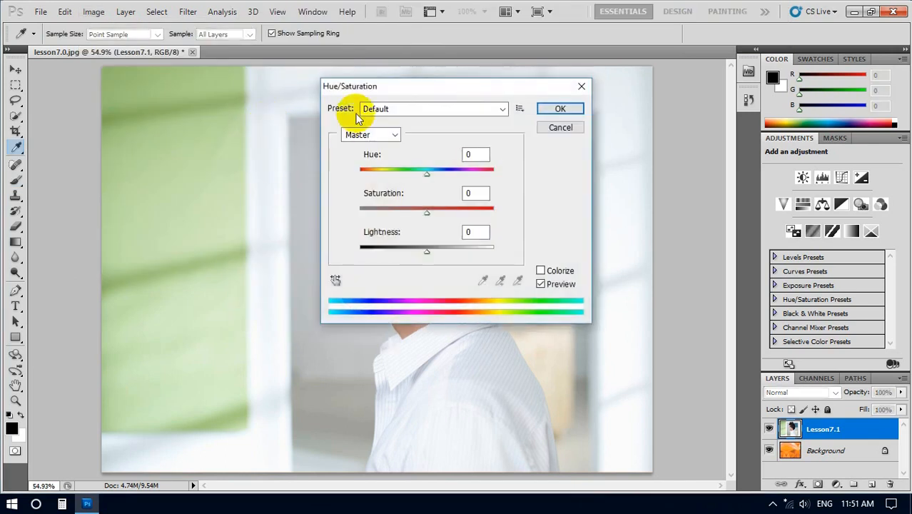
drag(390, 88, 122, 81)
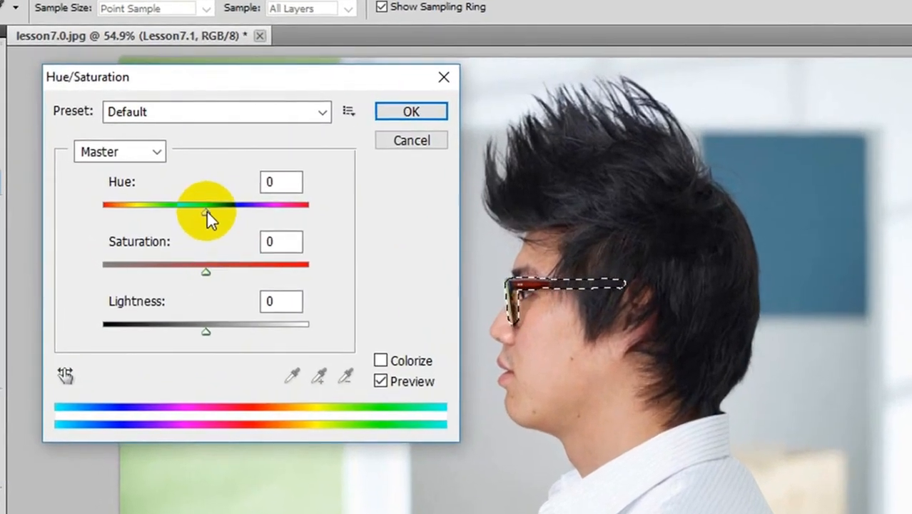
click(163, 171)
drag(206, 209, 269, 210)
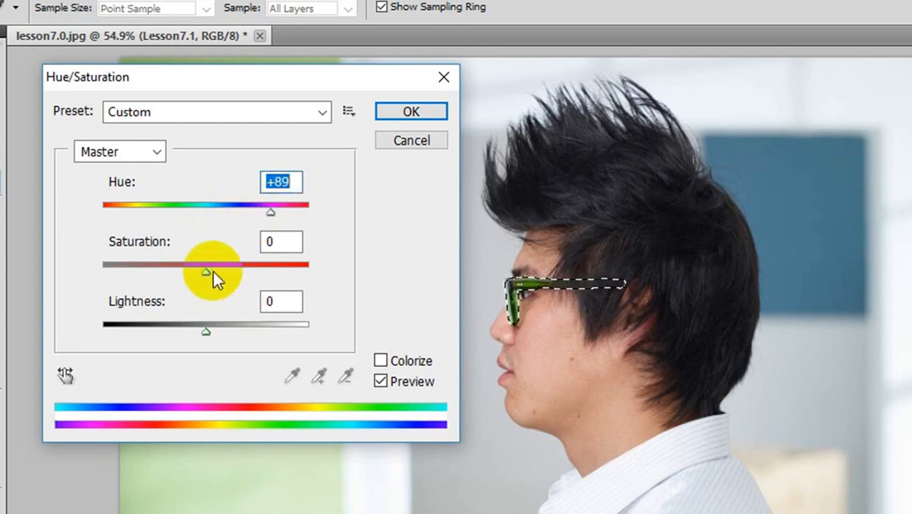
drag(208, 271, 191, 271)
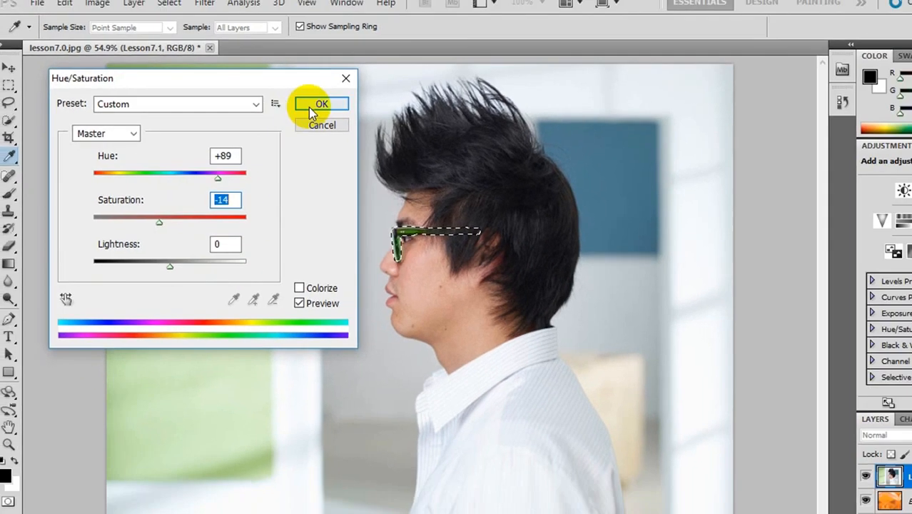
click(400, 115)
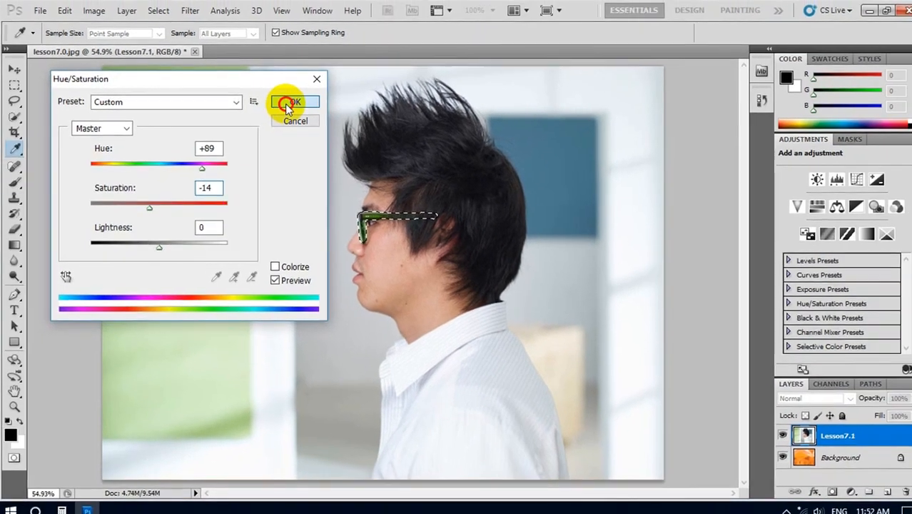
key(b)
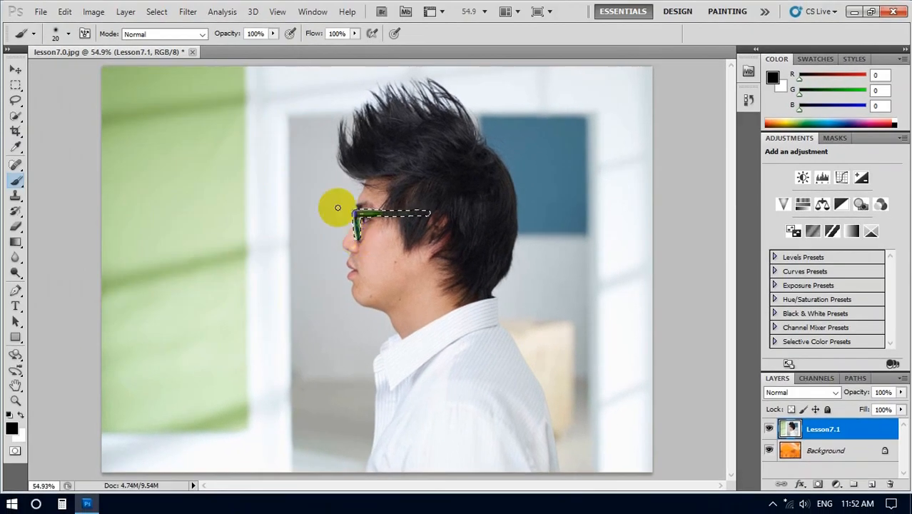
key(ctrl+d)
Step: Select the man's hair, face, glasses and shirt using the Quick Selection tool with a 15 px brush
click(17, 118)
click(70, 117)
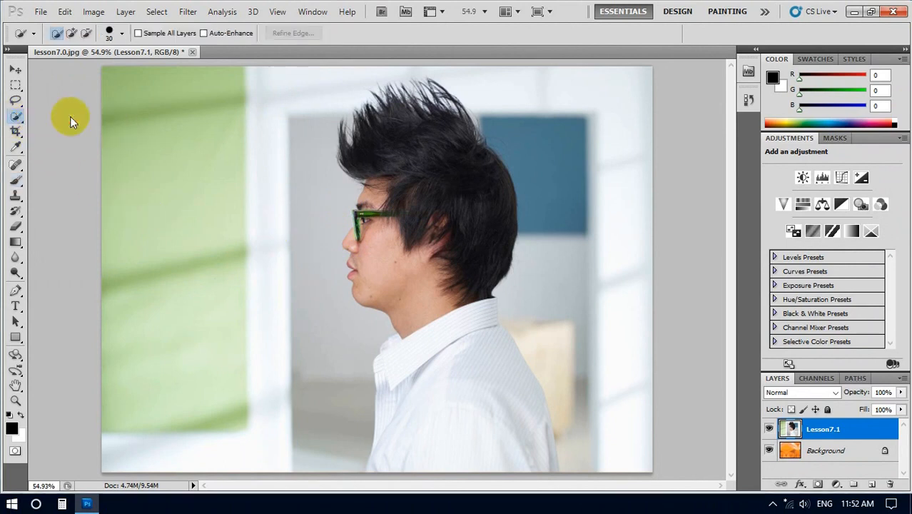
click(125, 35)
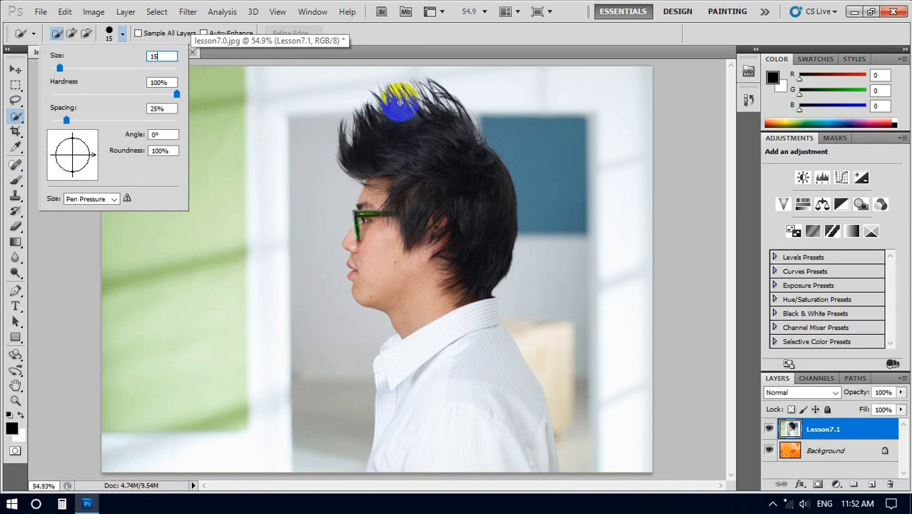
mouse_move(400, 98)
mouse_down()
mouse_move(438, 261)
mouse_move(456, 439)
mouse_move(442, 319)
mouse_up()
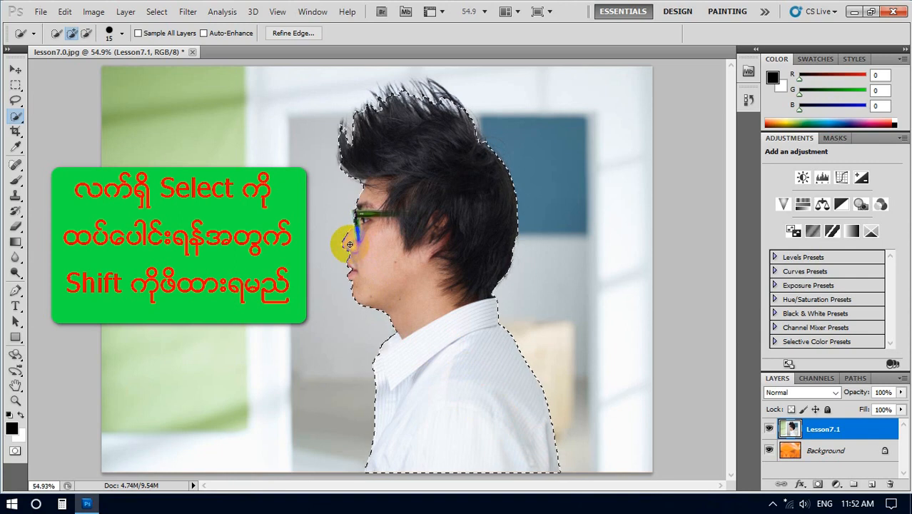
drag(349, 245, 363, 212)
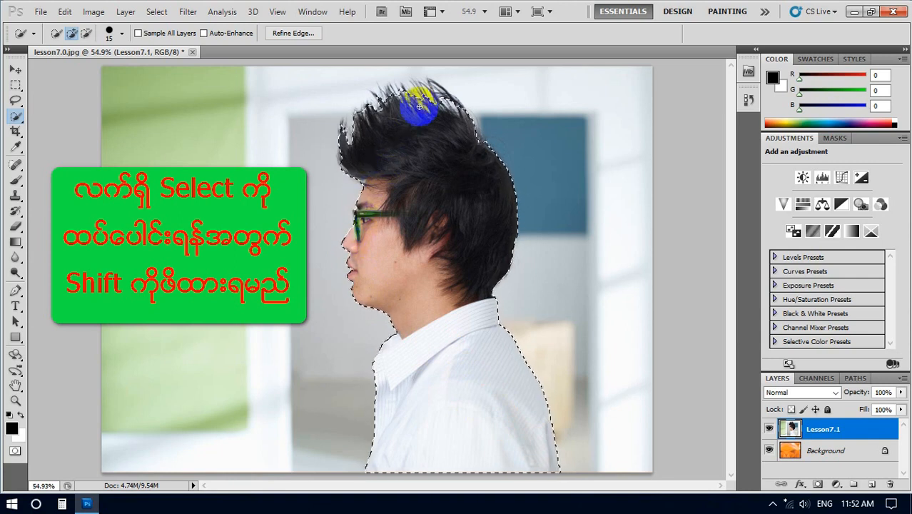
drag(425, 98, 436, 99)
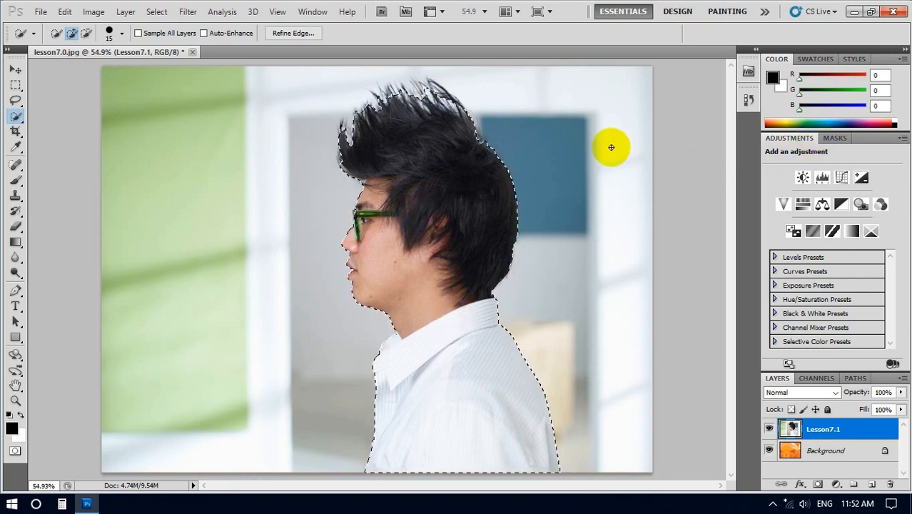
Step: Mask the Lesson7.1 layer with a pixel mask made from the man's selection
click(366, 105)
click(318, 15)
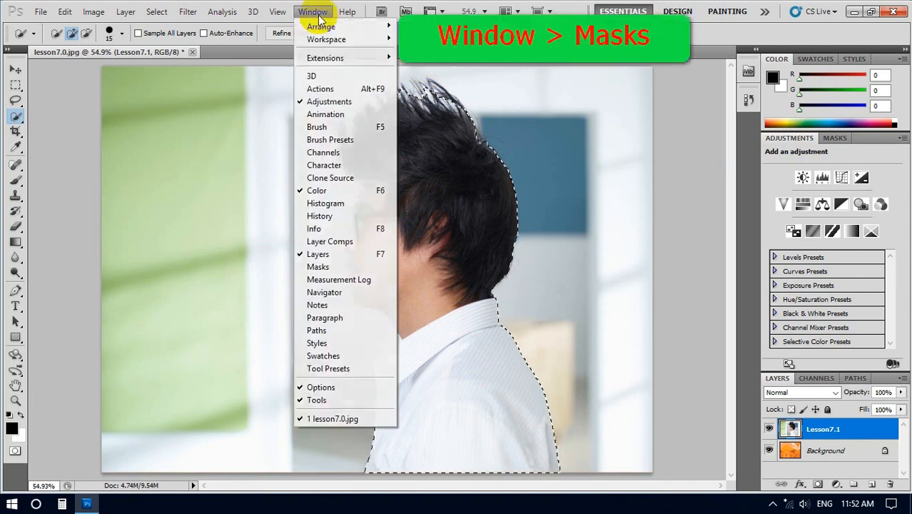
click(301, 267)
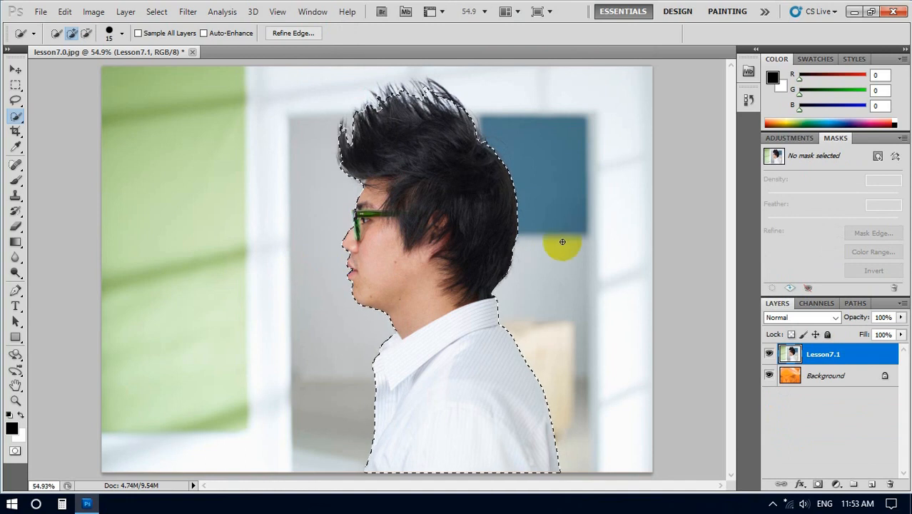
click(878, 157)
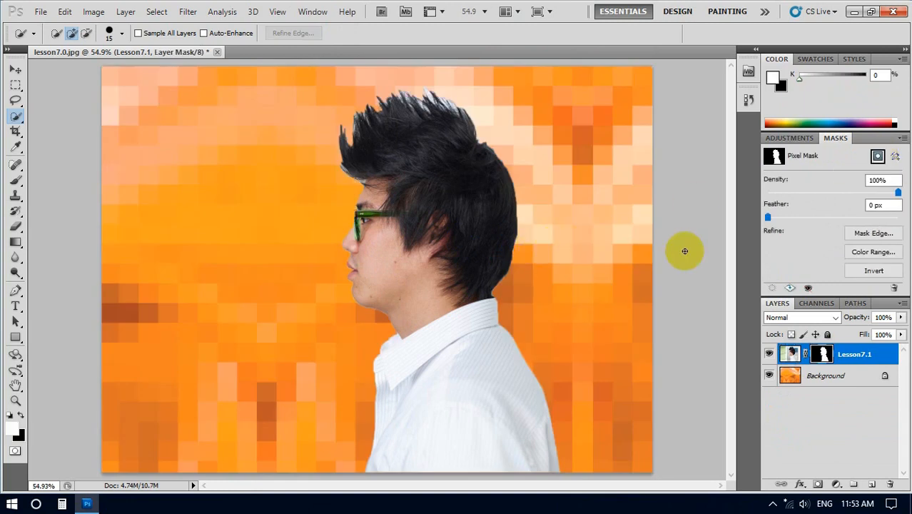
Step: Open the edge refinement settings for the Lesson7.1 layer mask and move the dialog clear of the man's head
click(869, 236)
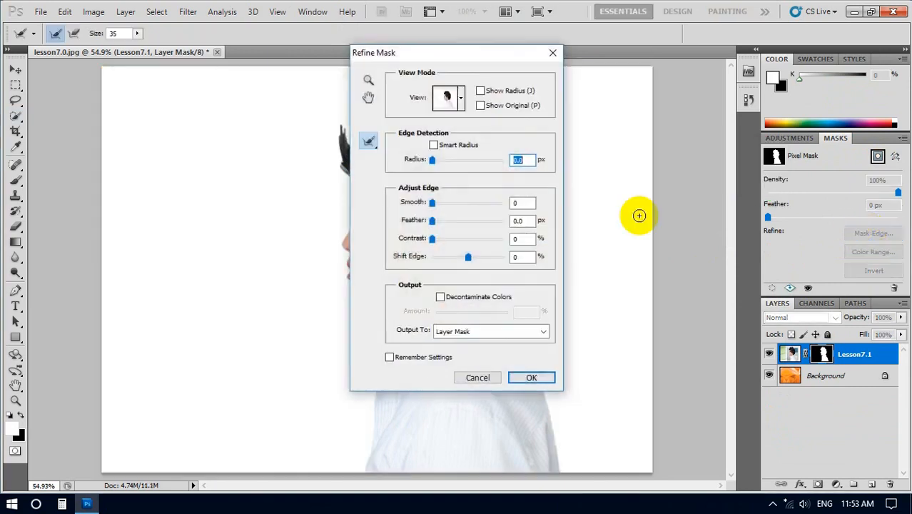
drag(432, 55, 633, 63)
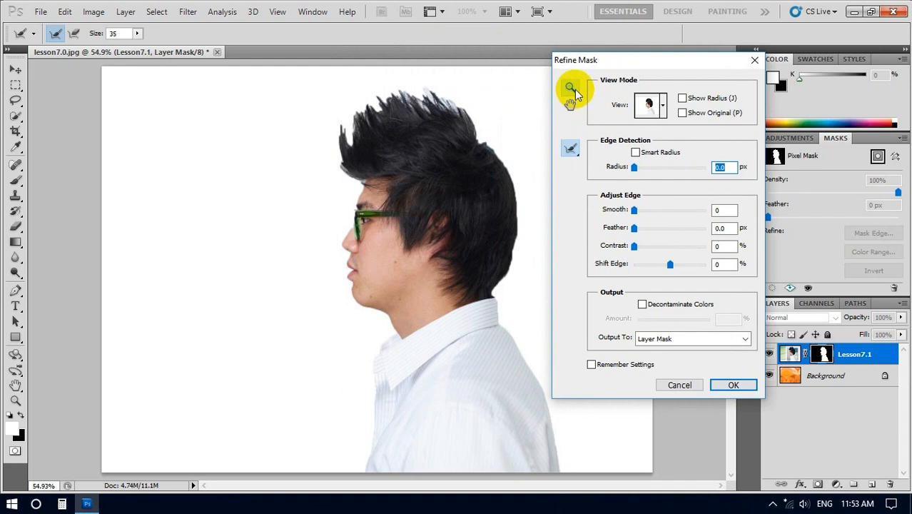
mouse_move(435, 173)
mouse_down()
mouse_move(380, 186)
mouse_move(386, 208)
mouse_up()
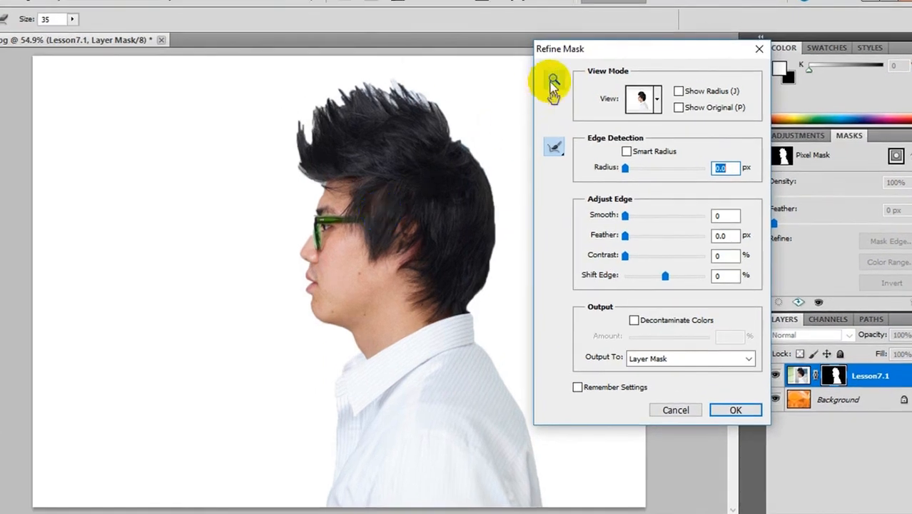
Step: Examine the masked edges of the man's face and hair up close at 100% and 200% magnification
click(553, 81)
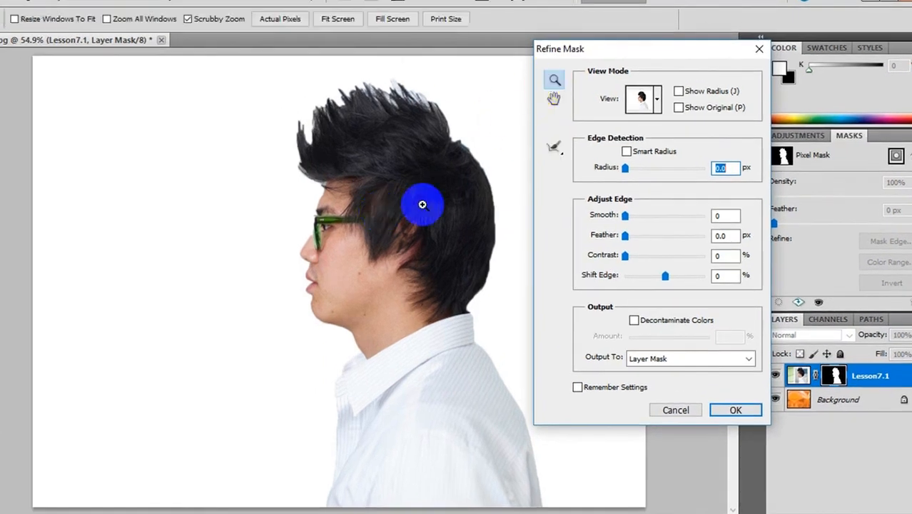
click(400, 250)
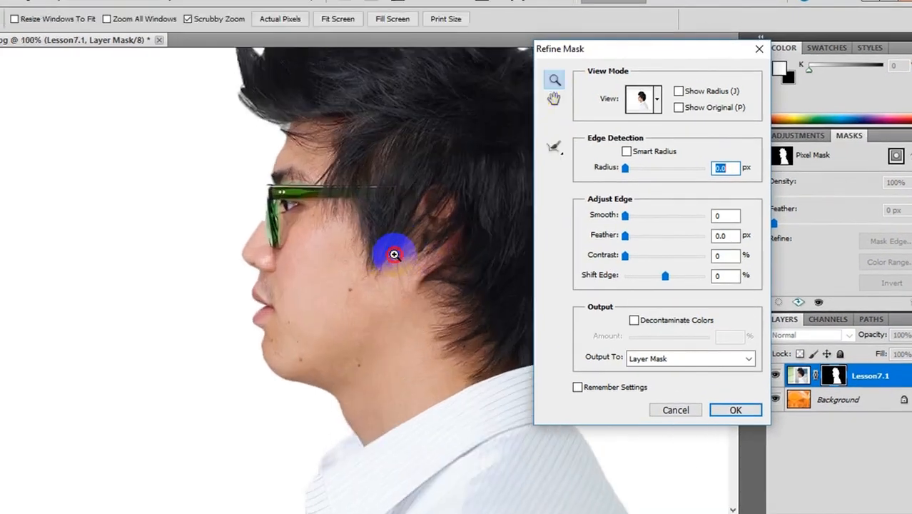
click(394, 254)
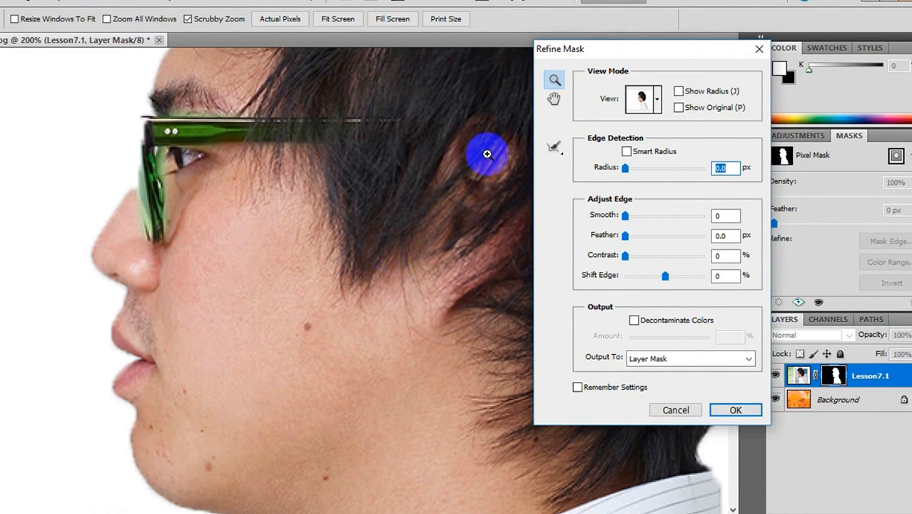
click(554, 99)
drag(344, 173, 295, 291)
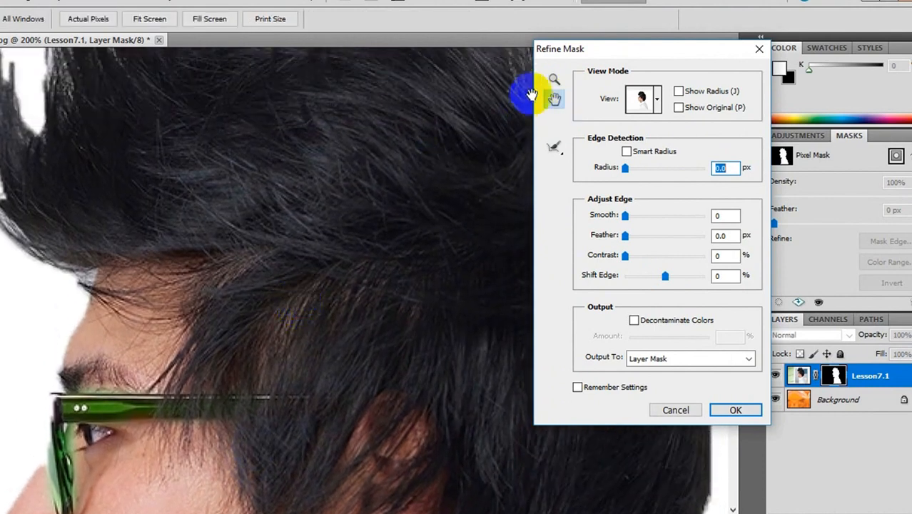
click(554, 79)
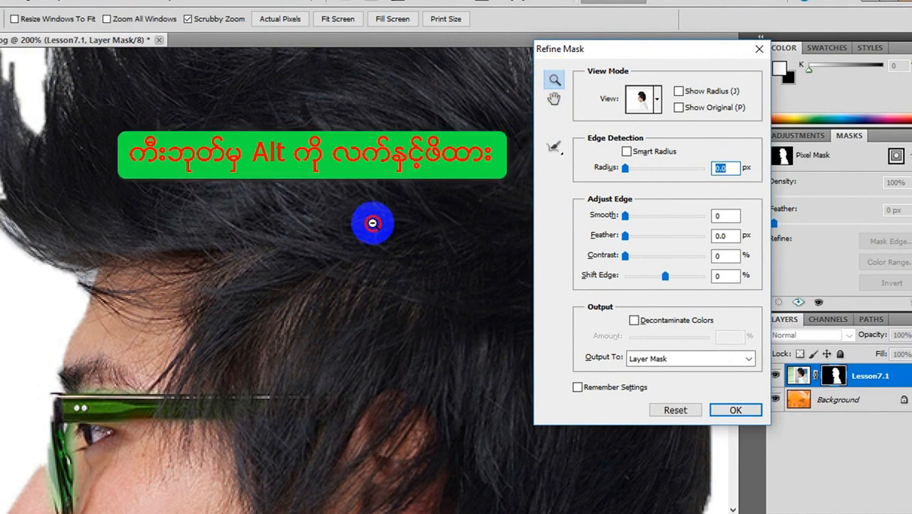
alt+click(372, 223)
alt+click(372, 223)
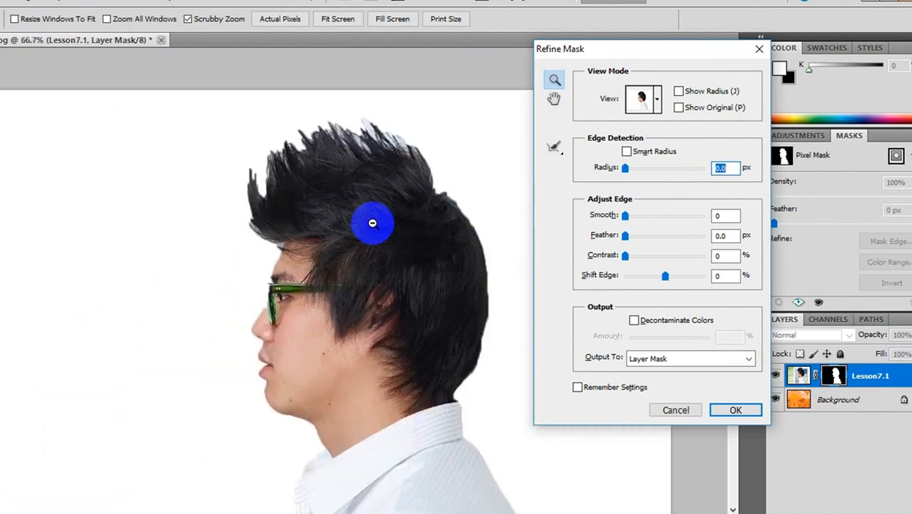
click(372, 223)
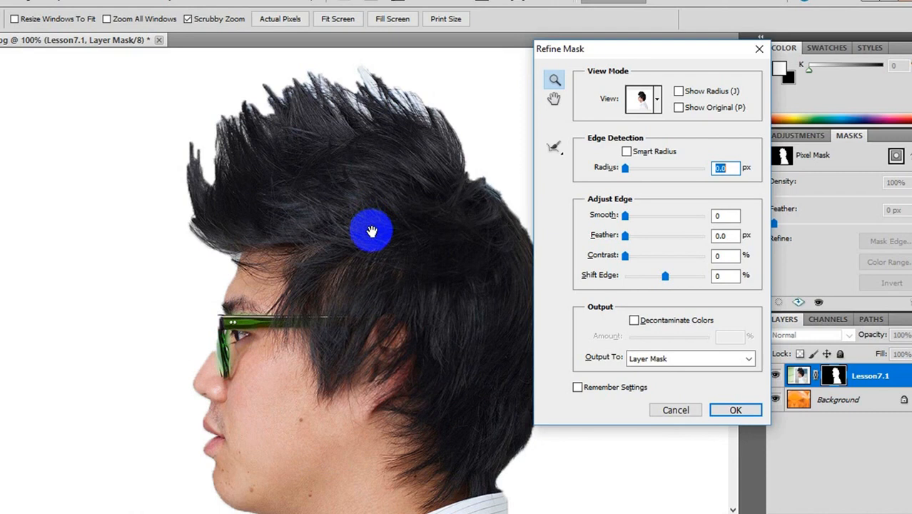
drag(372, 230, 309, 226)
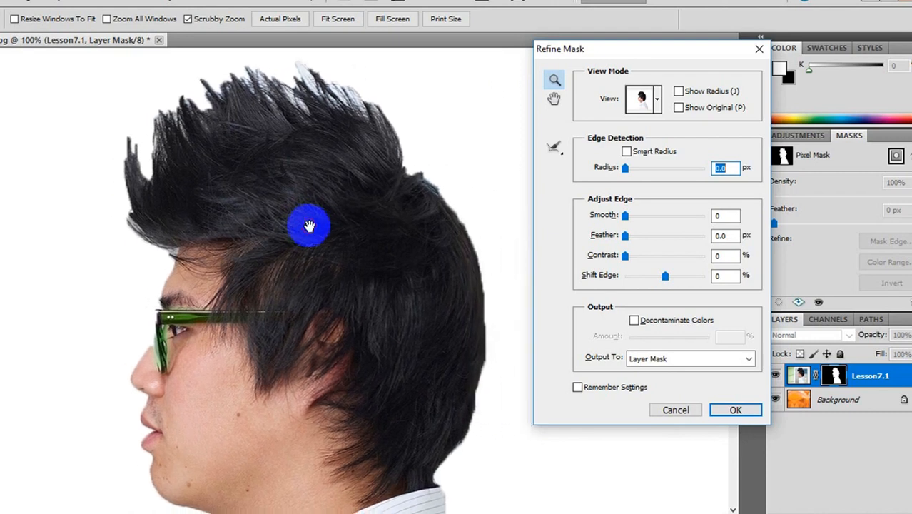
Step: Set the mask preview to On Black, comparing it with the Overlay view
click(655, 104)
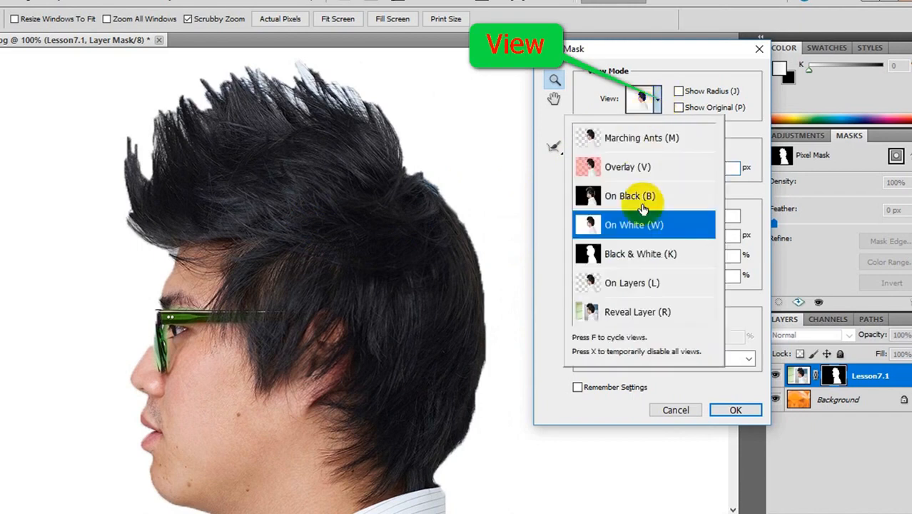
click(623, 200)
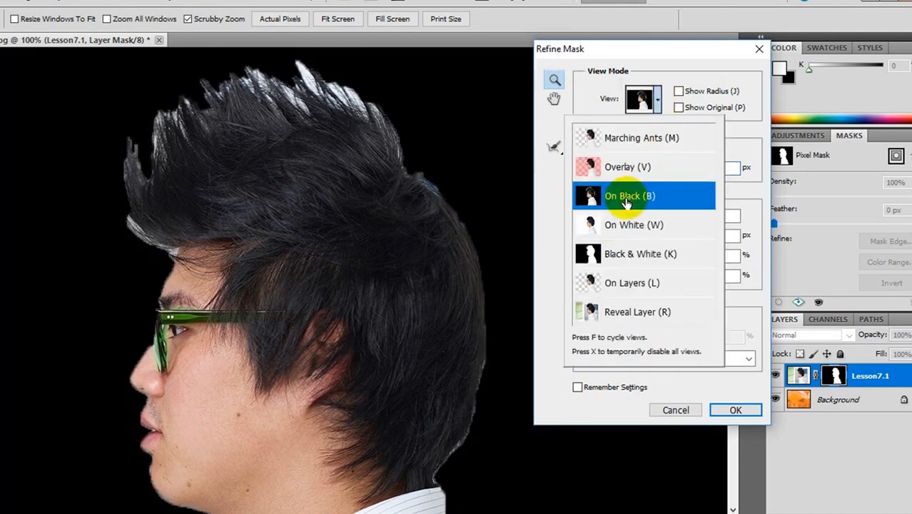
click(656, 106)
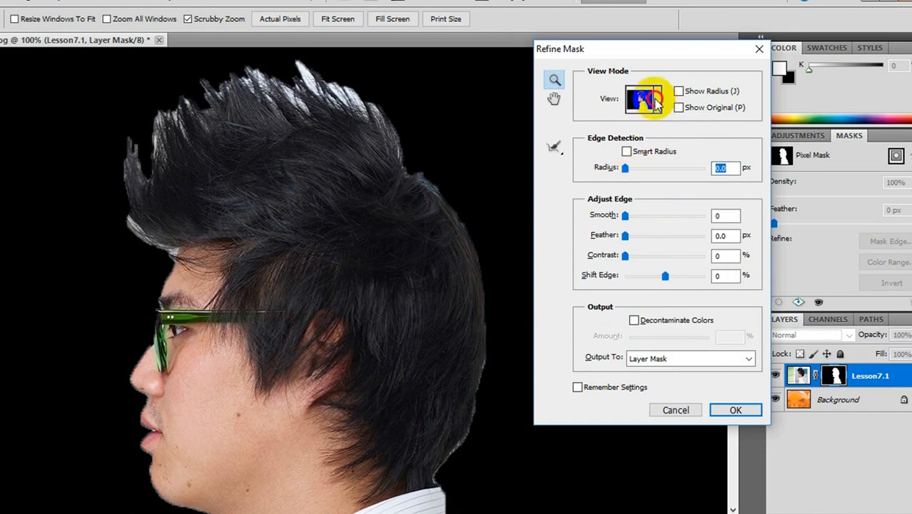
click(657, 104)
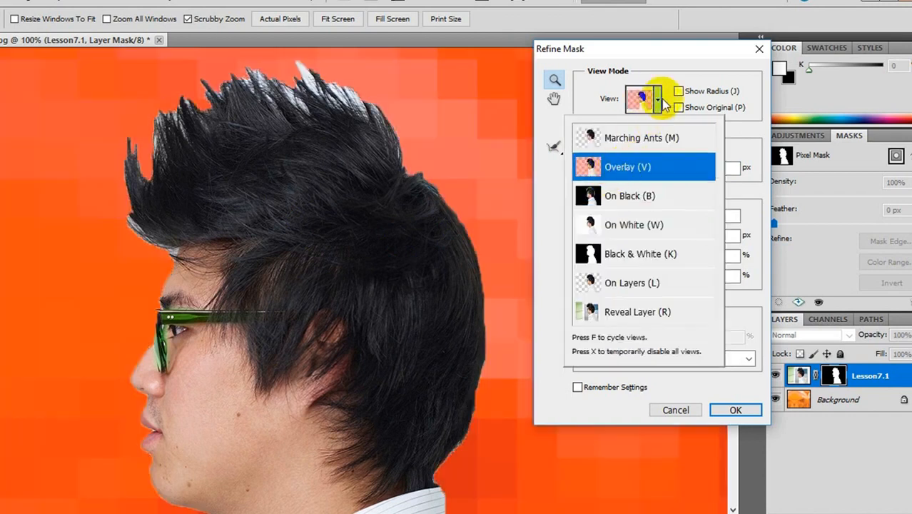
click(658, 104)
click(657, 104)
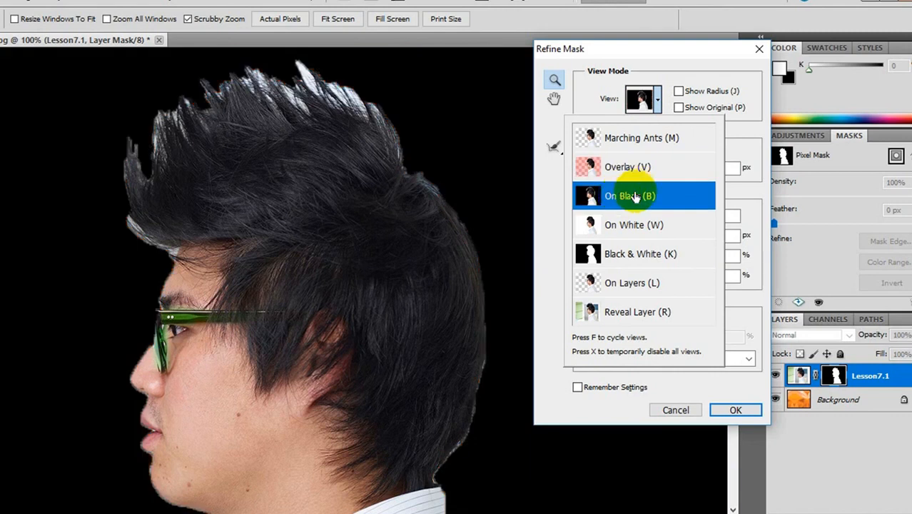
click(753, 199)
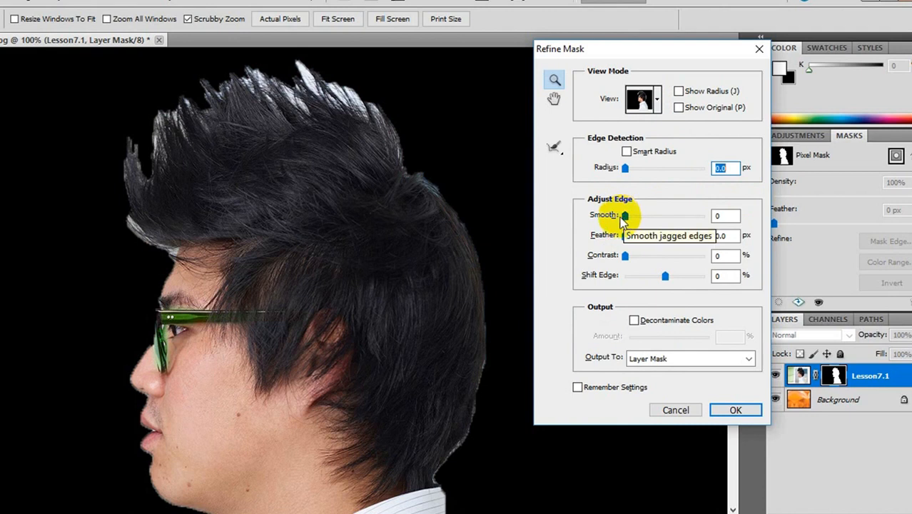
Step: Smooth the mask's jagged edges with a Smooth value of 15
drag(625, 217, 659, 220)
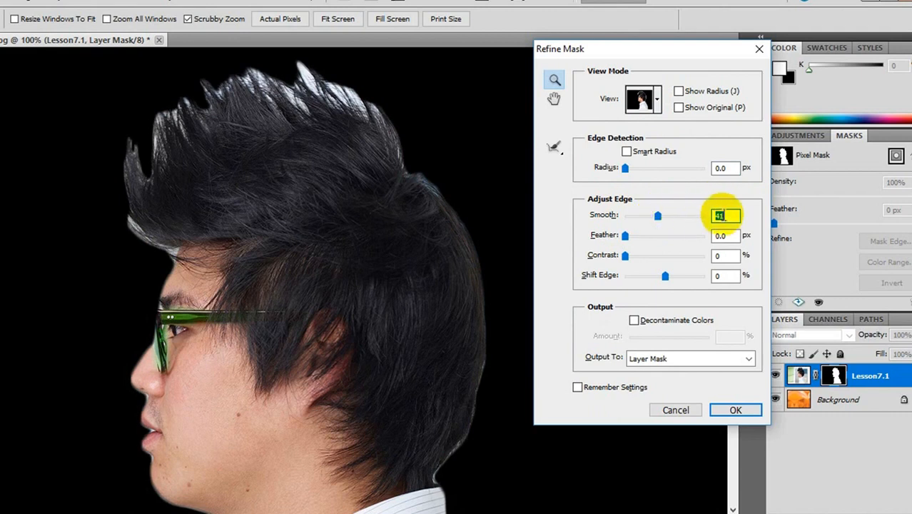
double_click(721, 215)
text(1)
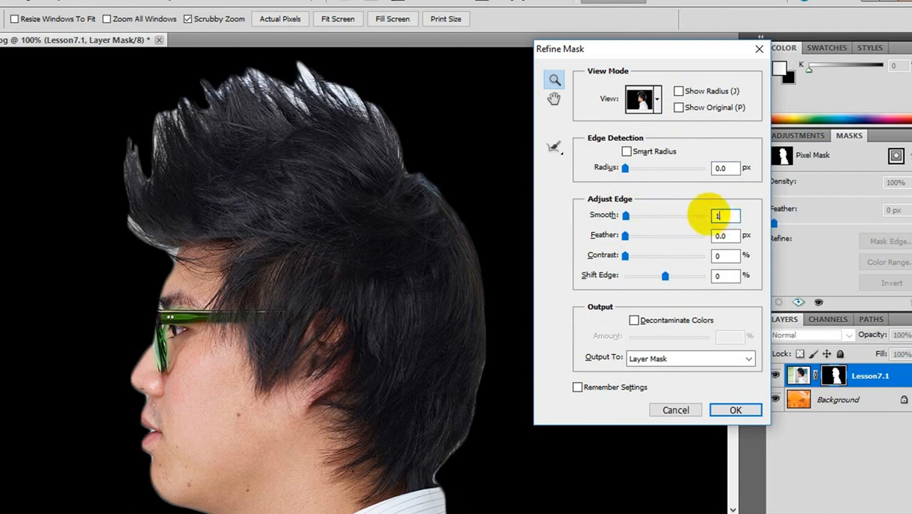
text(5)
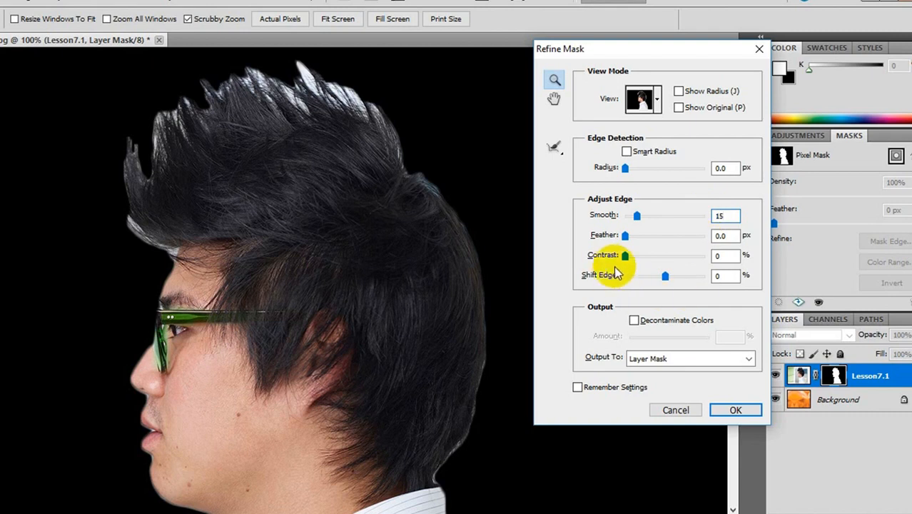
Step: Set the mask edge's Contrast to 40% and Shift Edge to -8%
drag(626, 255, 681, 263)
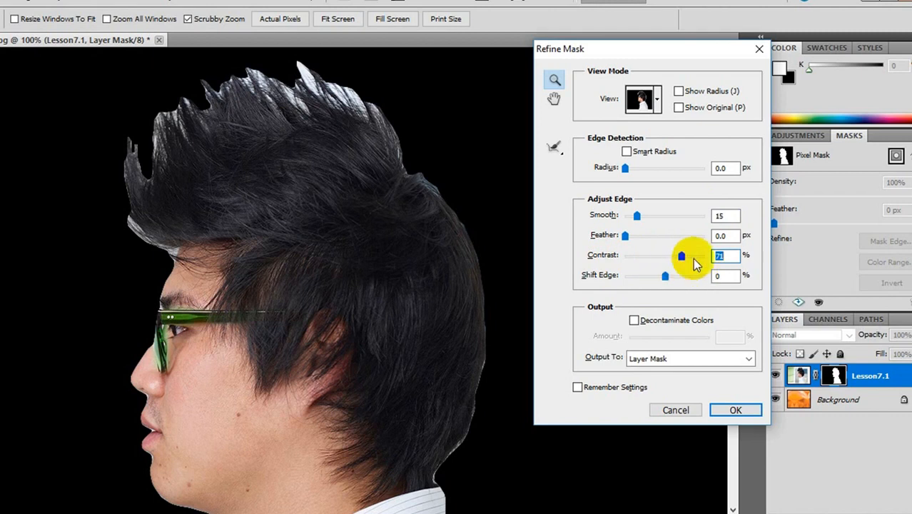
drag(679, 256, 657, 256)
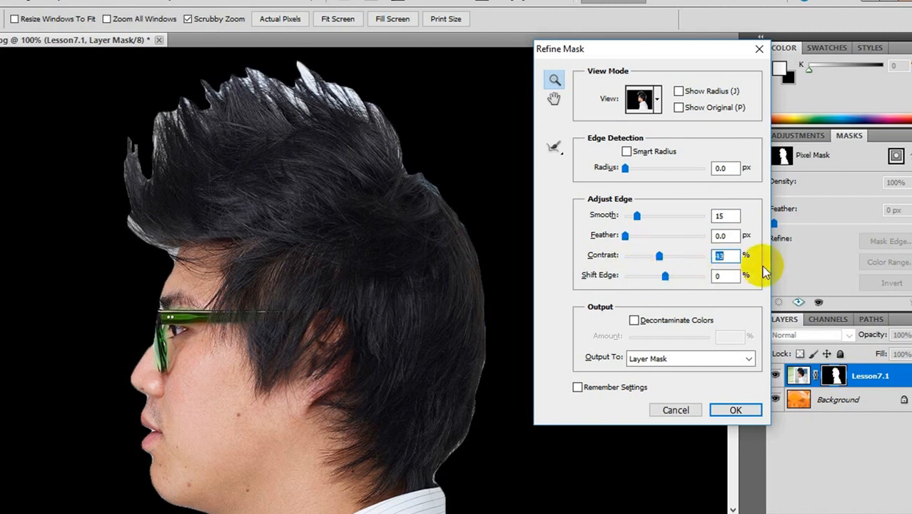
drag(734, 258, 706, 258)
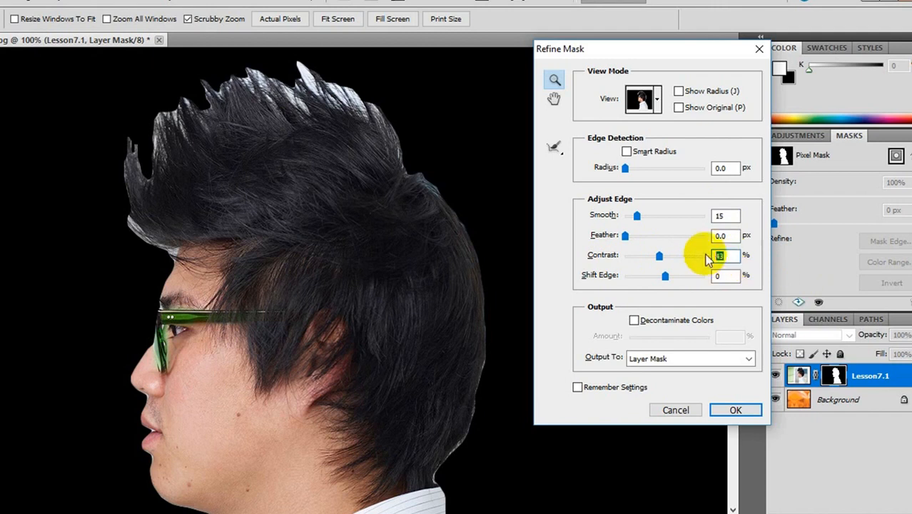
text(40)
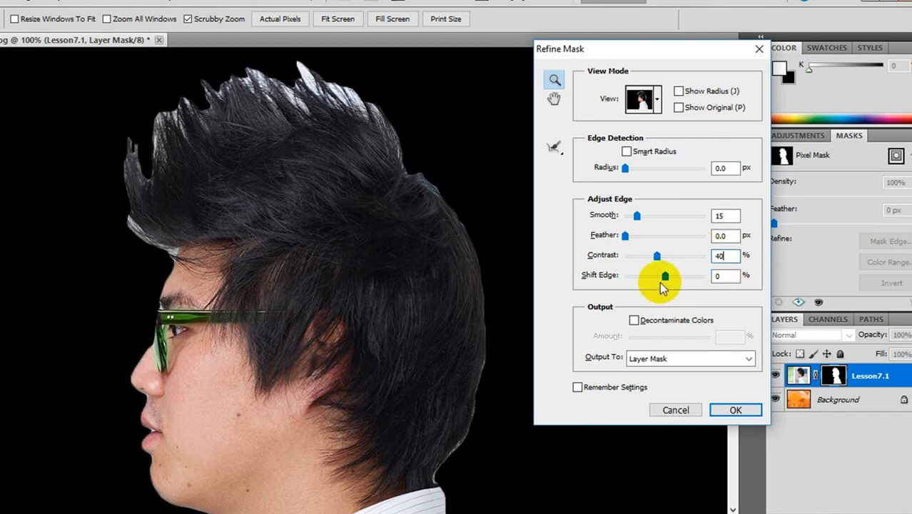
mouse_move(664, 279)
mouse_down()
mouse_move(629, 274)
mouse_move(676, 276)
mouse_up()
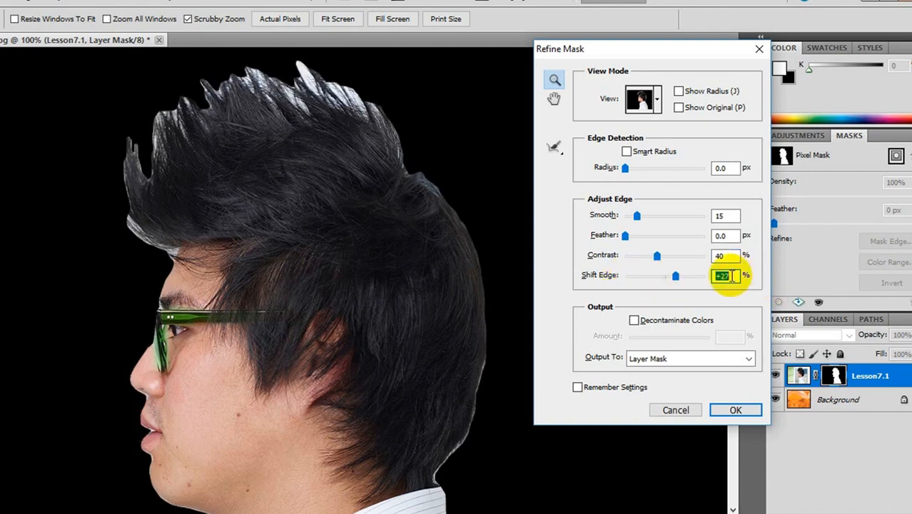
text(-8)
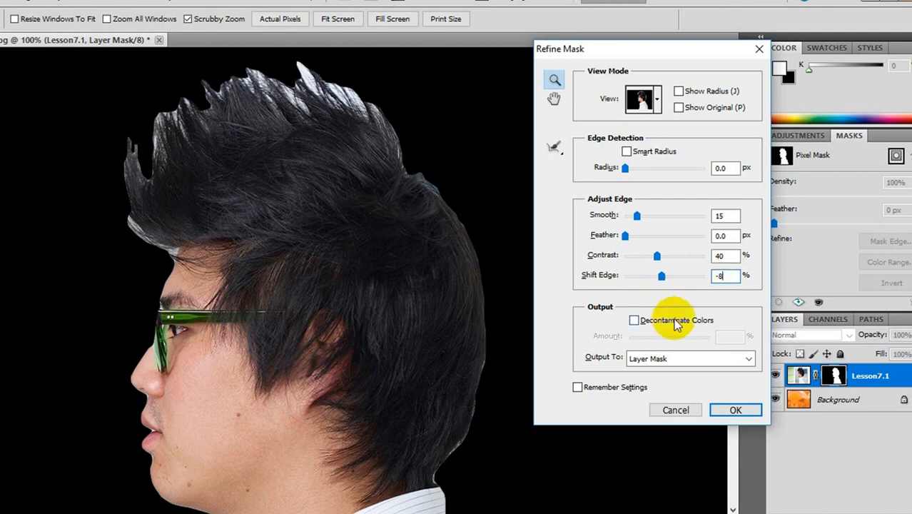
Step: Enable Decontaminate Colors for the mask and output the result to New Layer with Layer Mask
click(634, 319)
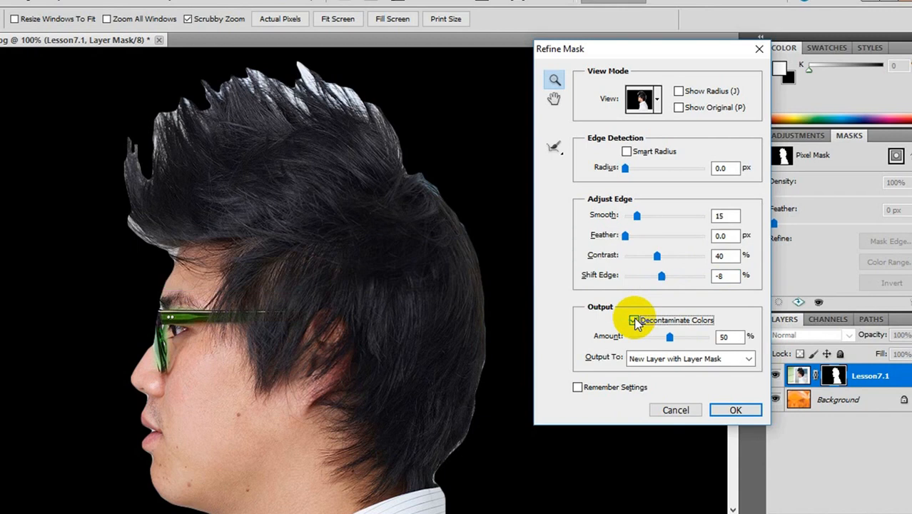
click(681, 359)
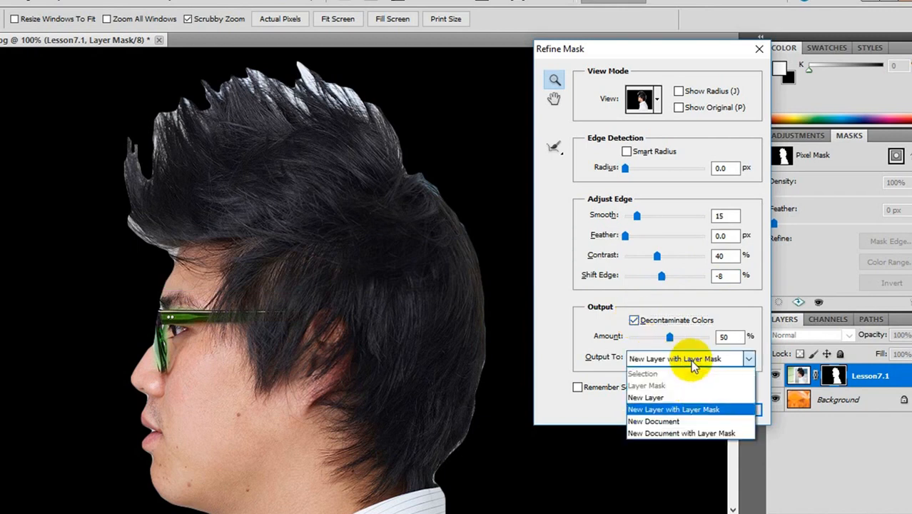
click(697, 410)
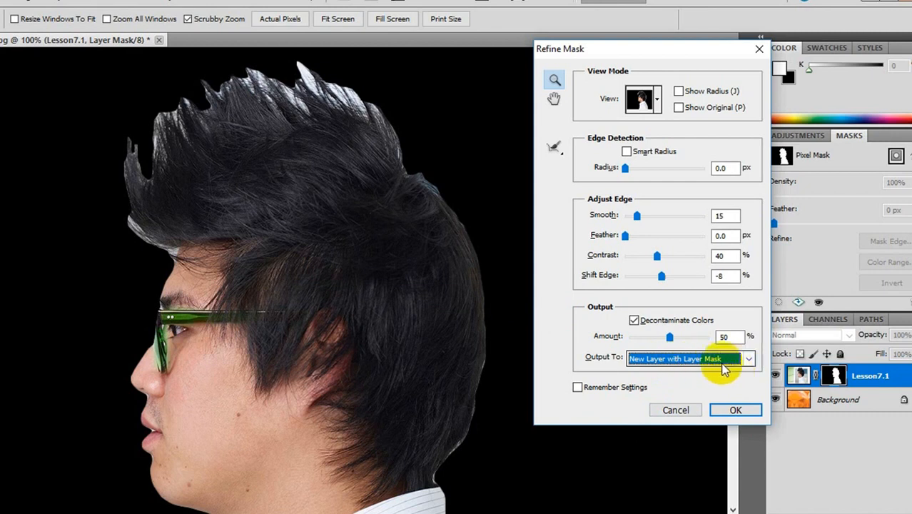
Step: Refine the mask around the spiky hair on the man's head using the Refine Radius Tool at size 300
click(555, 148)
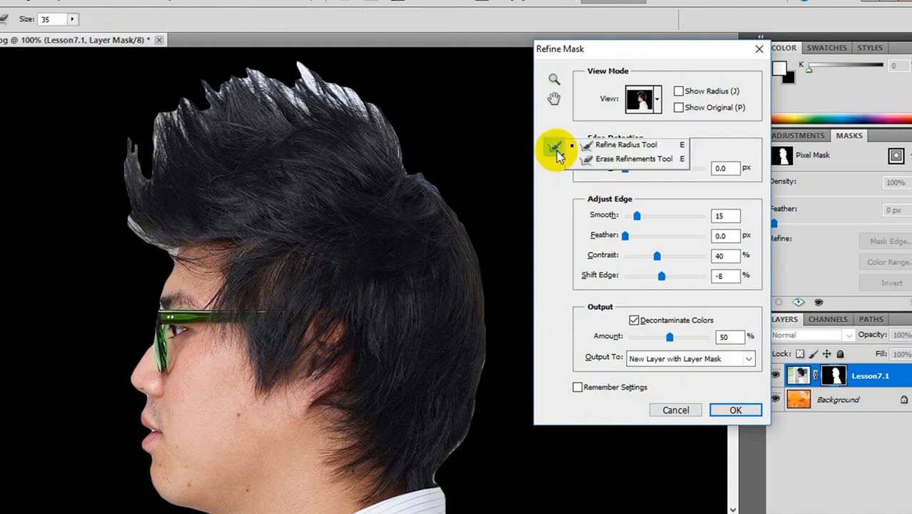
click(623, 145)
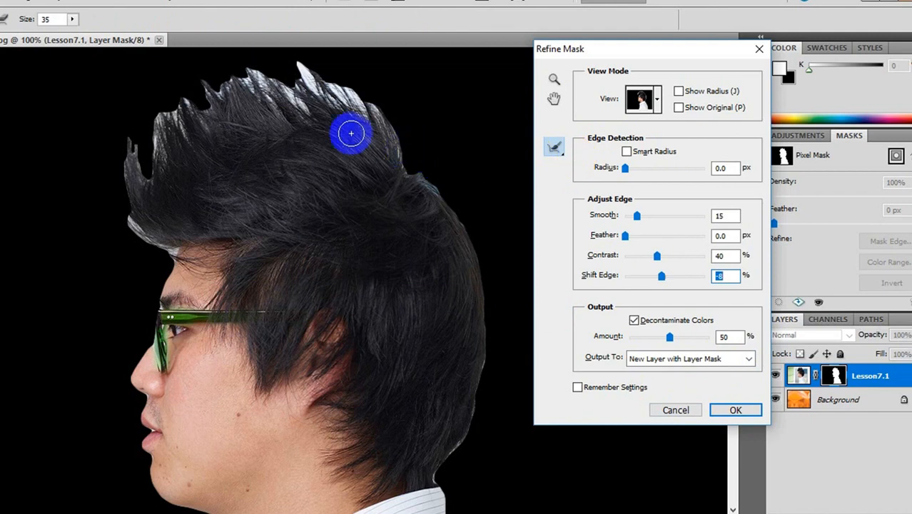
click(27, 18)
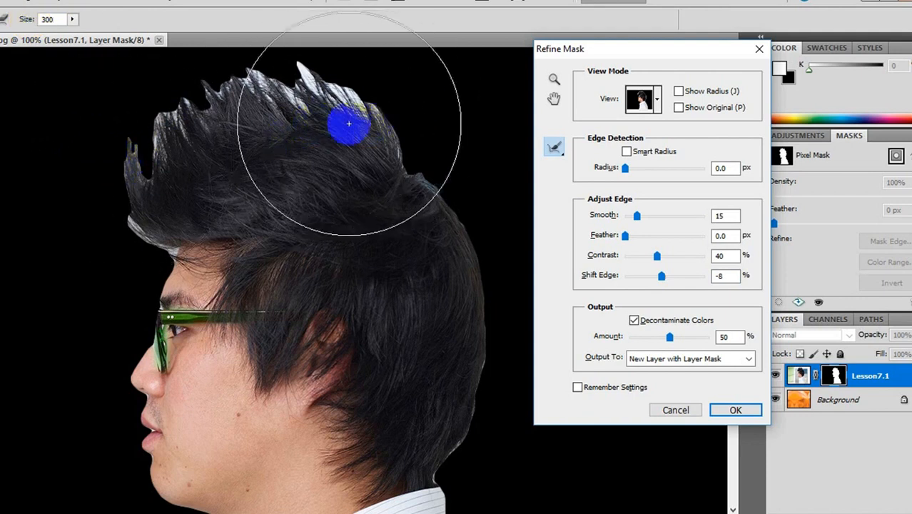
mouse_move(74, 158)
mouse_down()
mouse_move(198, 129)
mouse_move(286, 135)
mouse_move(316, 143)
mouse_move(410, 201)
mouse_up()
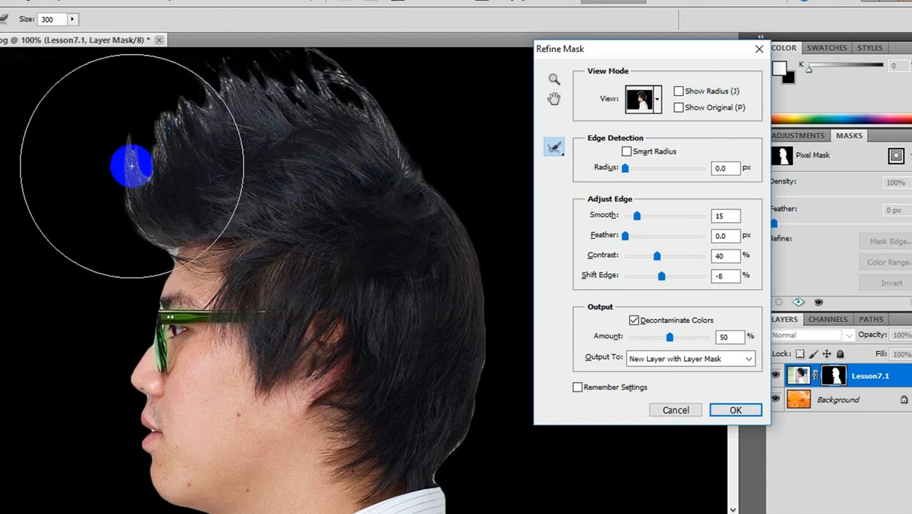
Step: Refine the mask further across the top and back of the spiky hair and apply the edge refinement
mouse_move(132, 159)
mouse_down()
mouse_move(162, 164)
mouse_move(315, 146)
mouse_move(408, 182)
mouse_move(420, 196)
mouse_move(399, 203)
mouse_up()
mouse_move(139, 159)
mouse_down()
mouse_move(287, 163)
mouse_move(406, 183)
mouse_move(353, 201)
mouse_move(236, 176)
mouse_move(194, 147)
mouse_move(283, 156)
mouse_move(327, 180)
mouse_move(366, 185)
mouse_move(388, 231)
mouse_move(401, 368)
mouse_move(399, 337)
mouse_move(381, 310)
mouse_move(364, 351)
mouse_move(368, 380)
mouse_move(387, 337)
mouse_move(465, 249)
mouse_move(503, 185)
mouse_move(430, 198)
mouse_up()
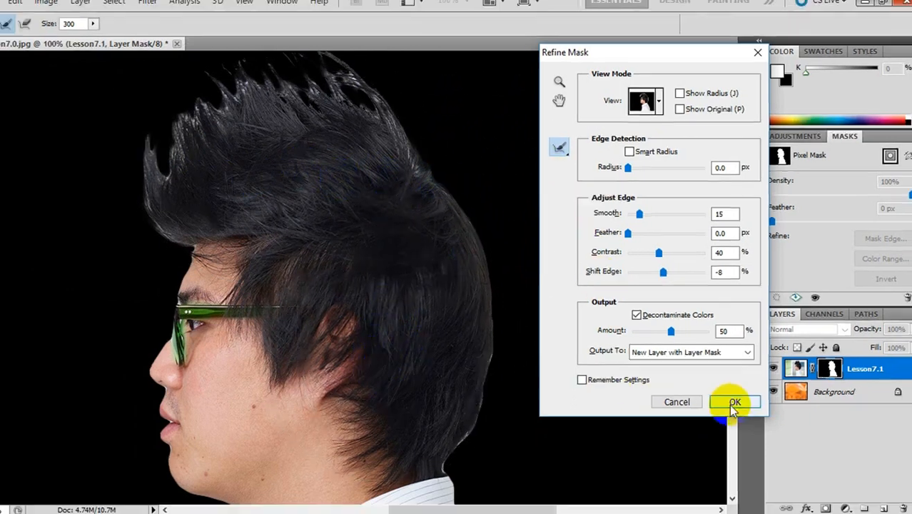
click(732, 410)
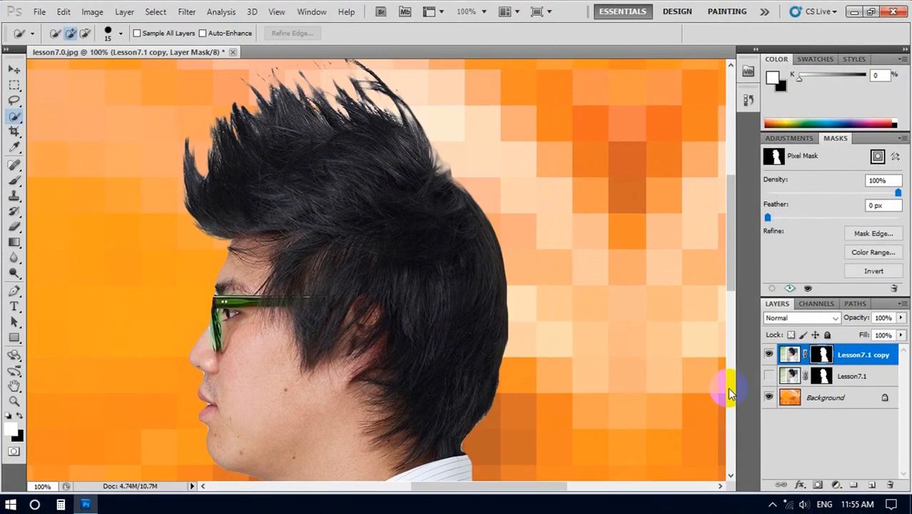
Step: Compare the refined hair cutout with the original masked version by showing and hiding the Lesson7.1 layer
click(16, 386)
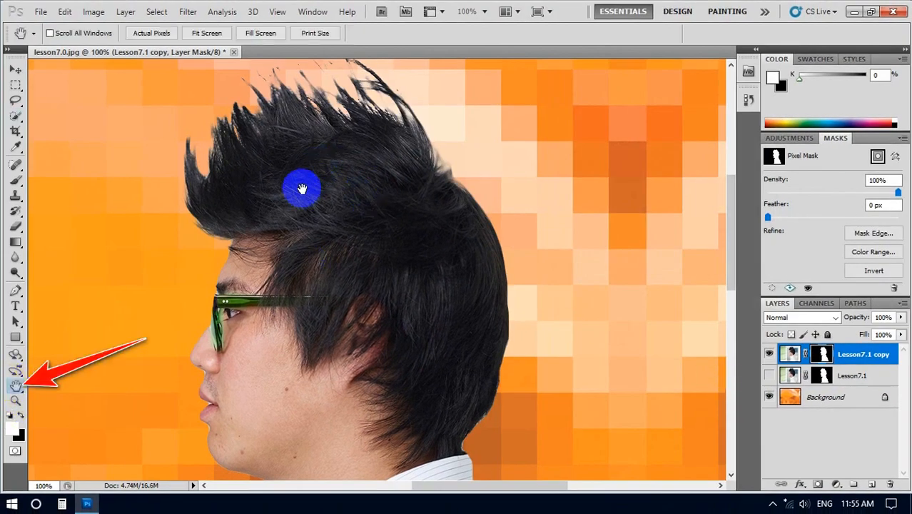
drag(303, 190, 338, 226)
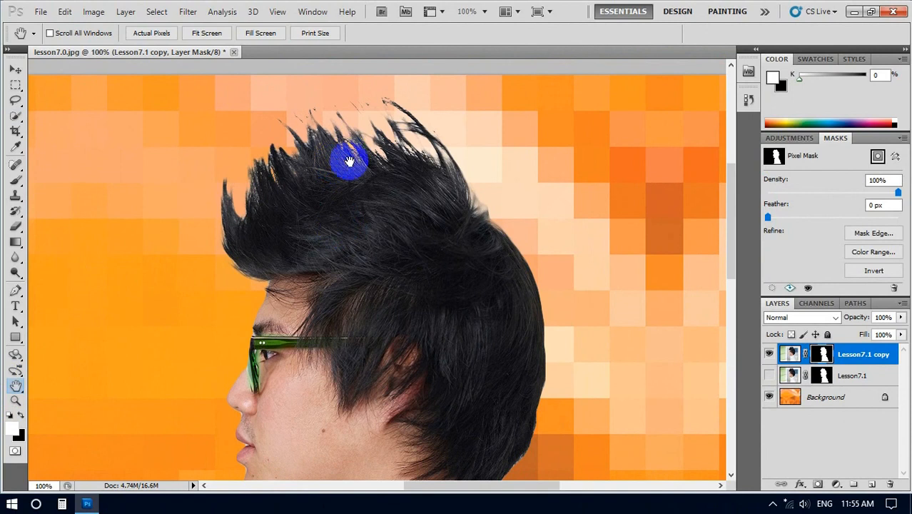
click(824, 355)
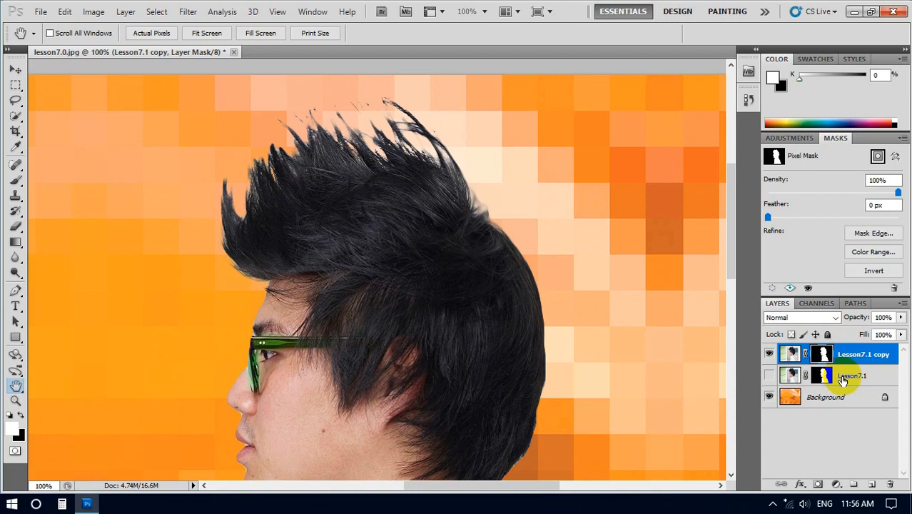
click(769, 377)
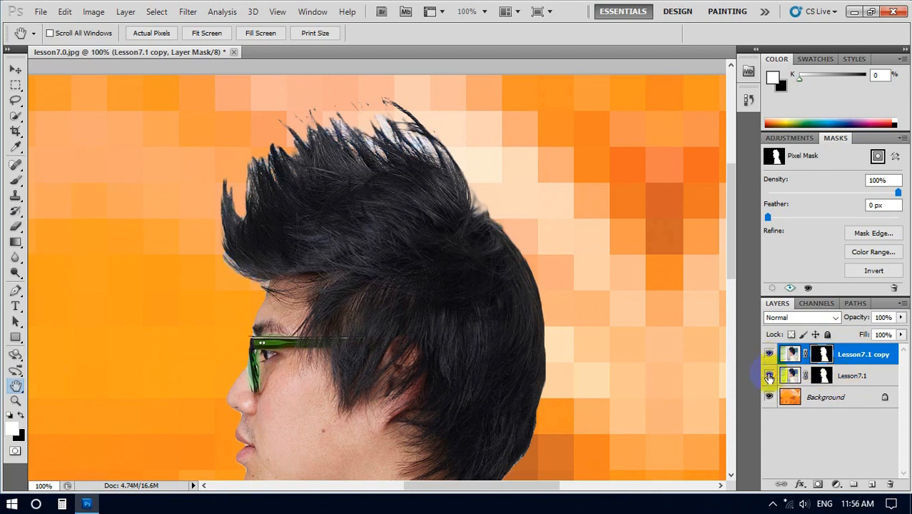
click(769, 377)
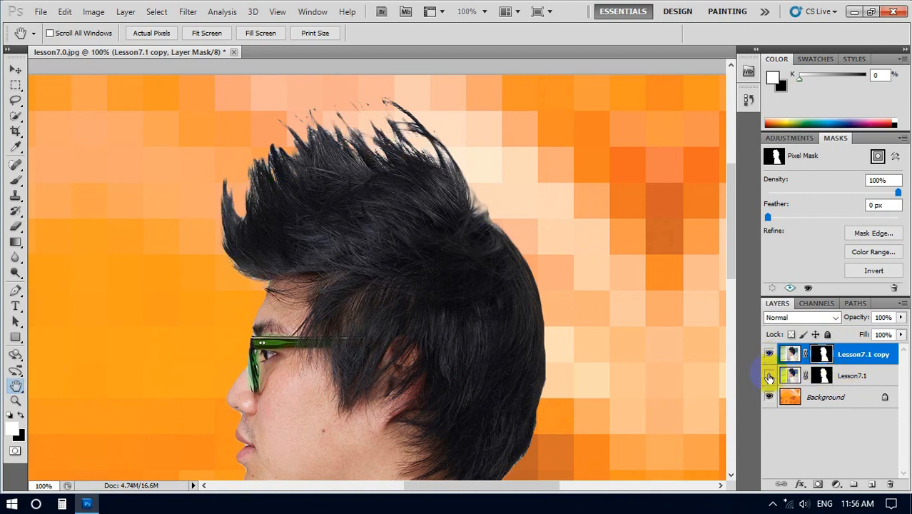
click(769, 377)
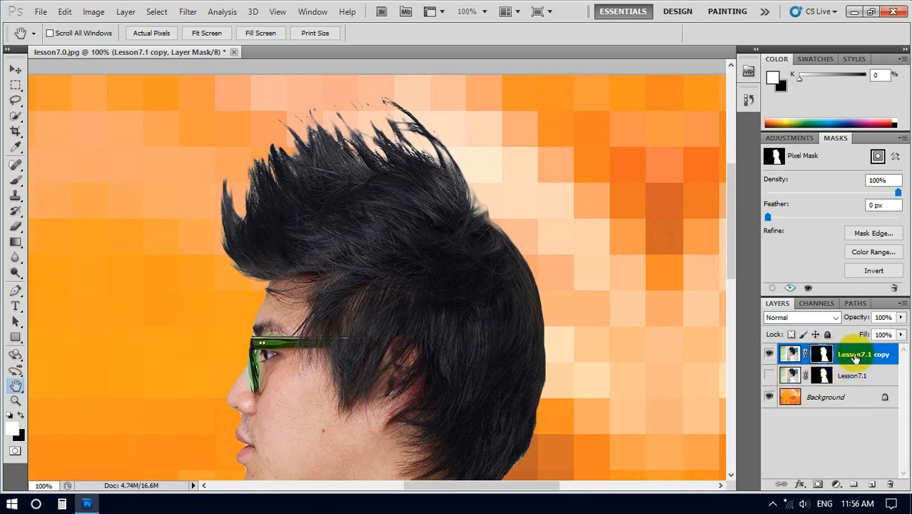
Step: Open the edge refinement for the Lesson7.1 copy layer's mask and preview the cutout On White
click(859, 354)
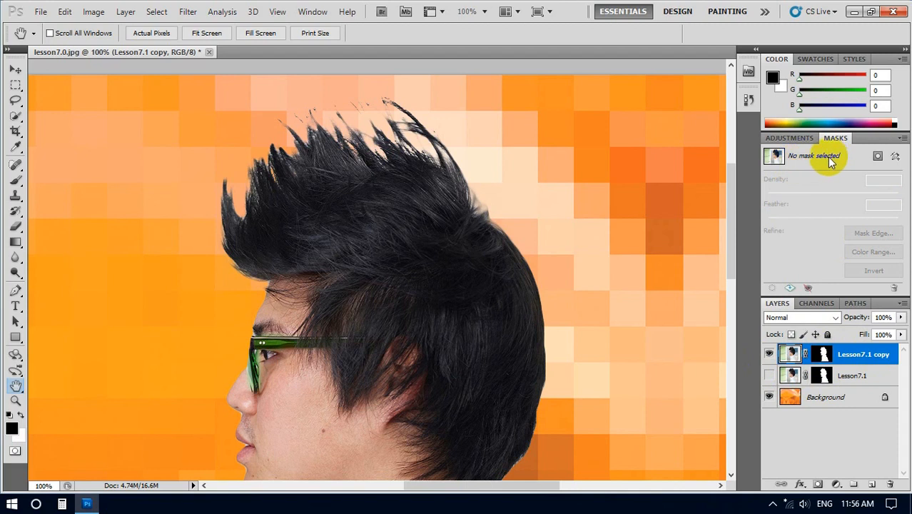
click(824, 354)
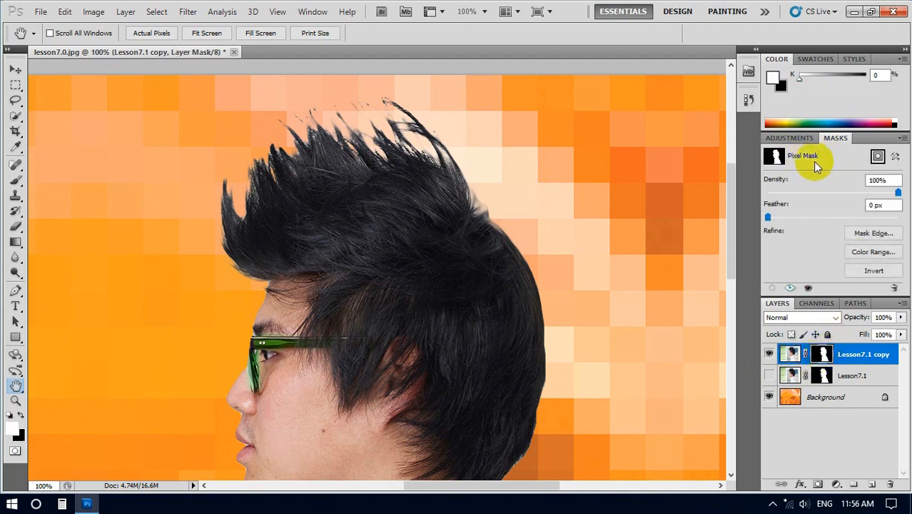
click(870, 235)
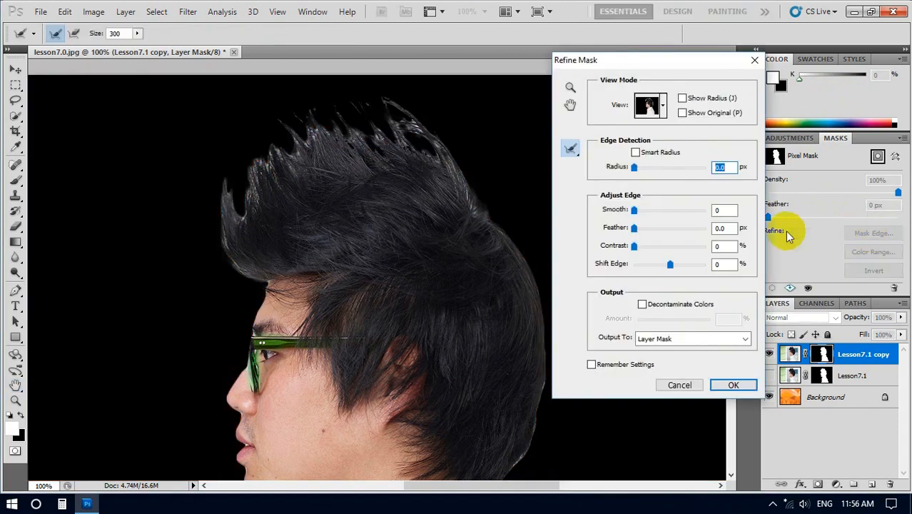
drag(645, 61, 658, 40)
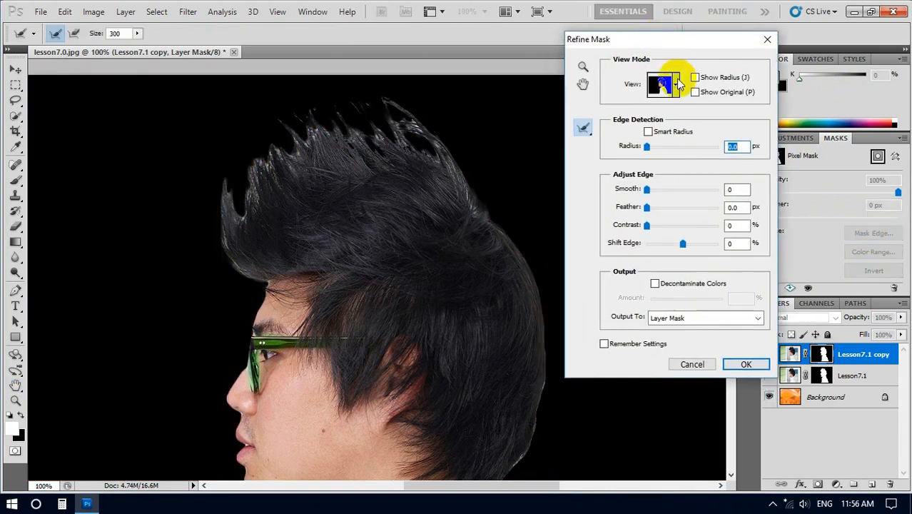
click(676, 87)
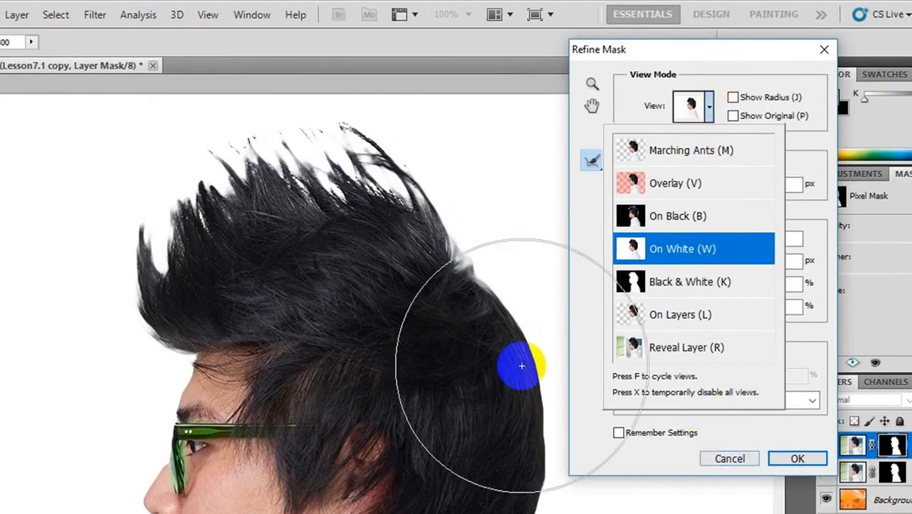
Step: Recover fine strands around the spiky hair and back of the head with the Refine Radius Tool at size 300
click(591, 161)
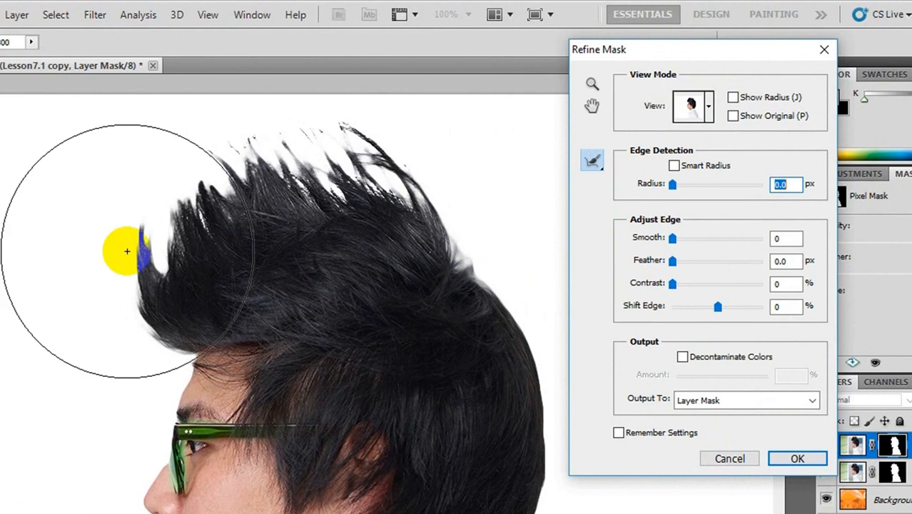
mouse_move(73, 246)
mouse_down()
mouse_move(160, 193)
mouse_move(284, 167)
mouse_move(422, 203)
mouse_move(438, 212)
mouse_move(452, 254)
mouse_move(386, 215)
mouse_move(345, 211)
mouse_move(262, 205)
mouse_move(99, 224)
mouse_move(227, 187)
mouse_move(337, 213)
mouse_move(420, 254)
mouse_move(442, 290)
mouse_up()
mouse_move(445, 327)
mouse_down()
mouse_move(413, 281)
mouse_move(428, 264)
mouse_up()
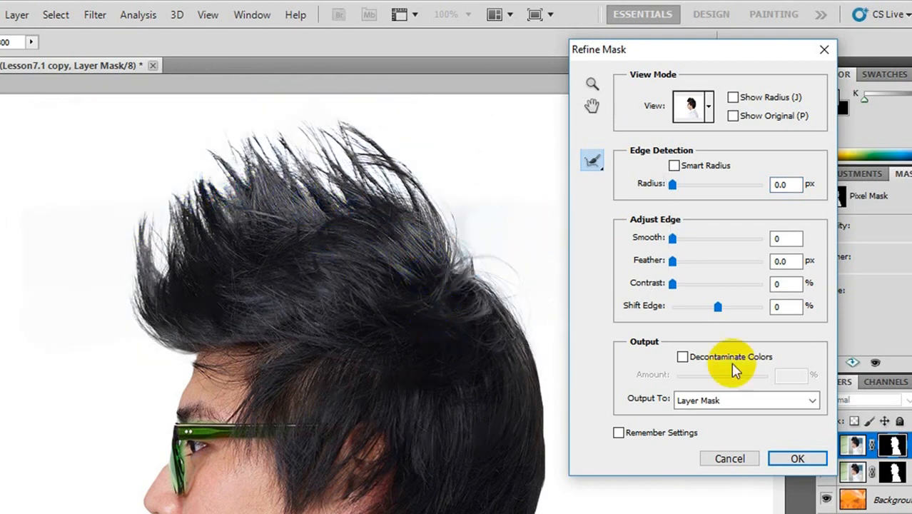
Step: Decontaminate the mask edge colors by 93% and apply the refinement to a New Layer with Layer Mask
click(682, 357)
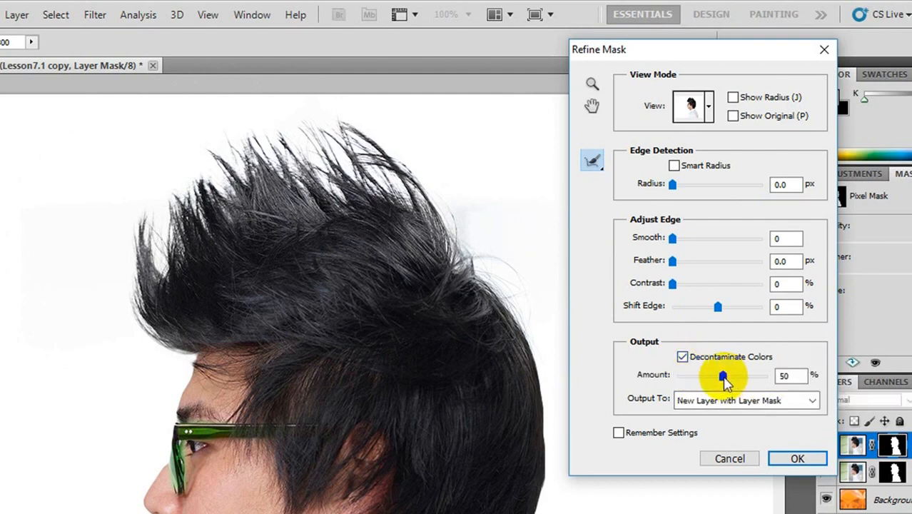
drag(723, 377, 762, 377)
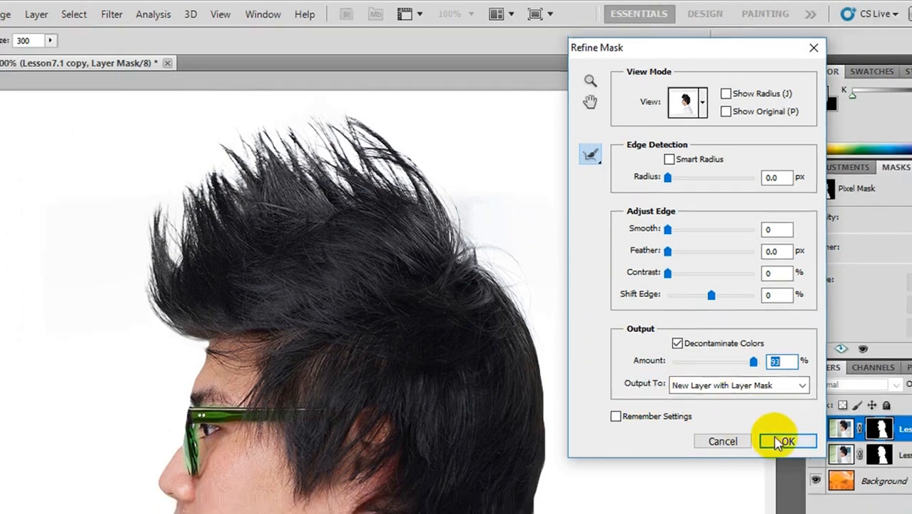
click(779, 442)
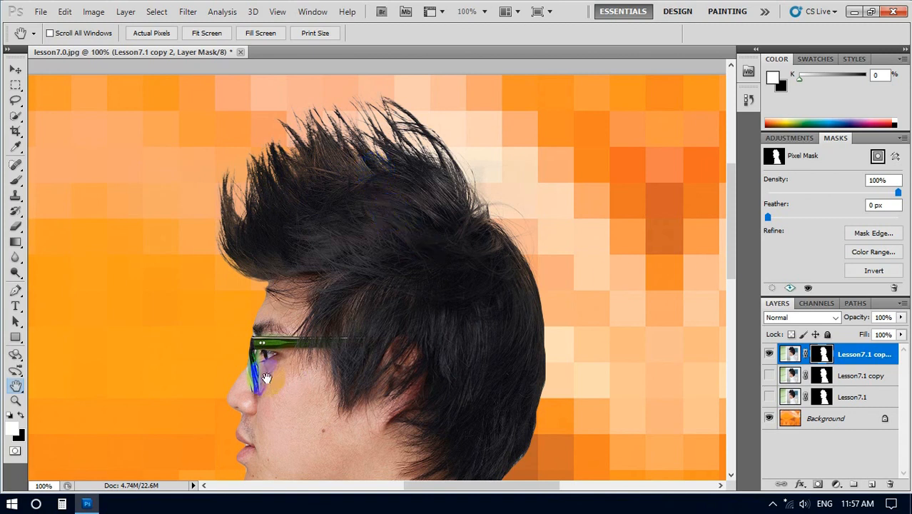
Step: Fit the whole image in view and toggle the Lesson7.1 copy layer's visibility to compare the hair cutouts
key(ctrl+0)
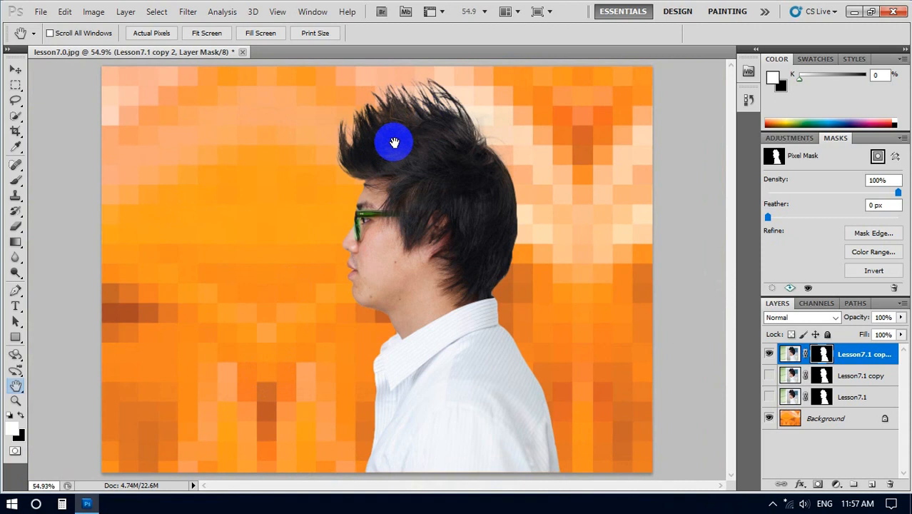
click(862, 378)
click(770, 378)
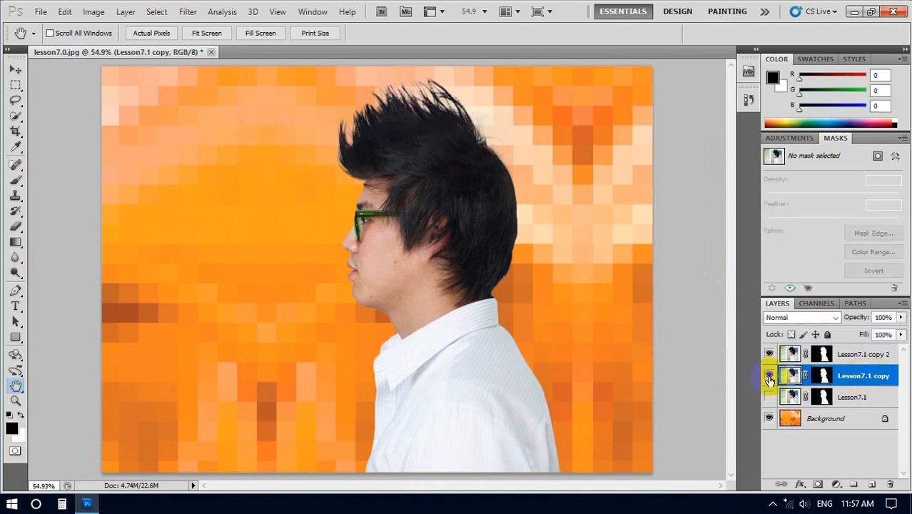
click(770, 378)
click(769, 378)
click(769, 379)
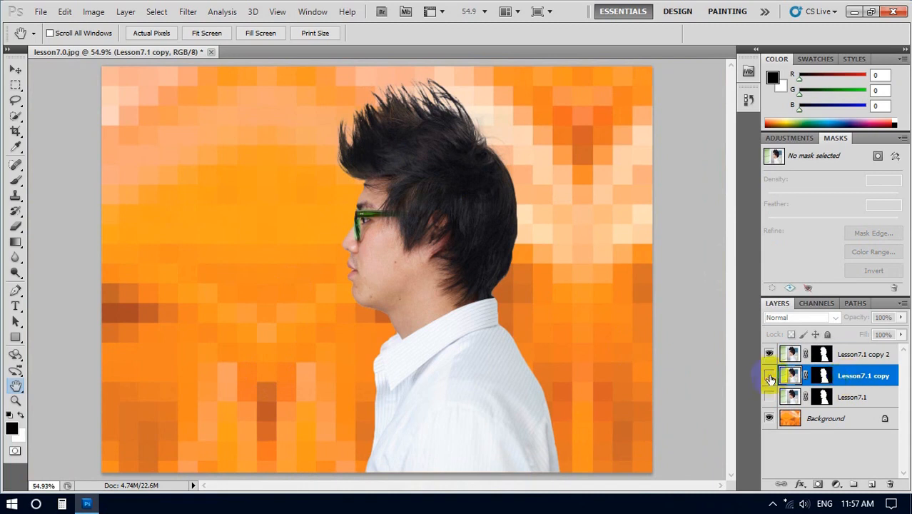
click(769, 378)
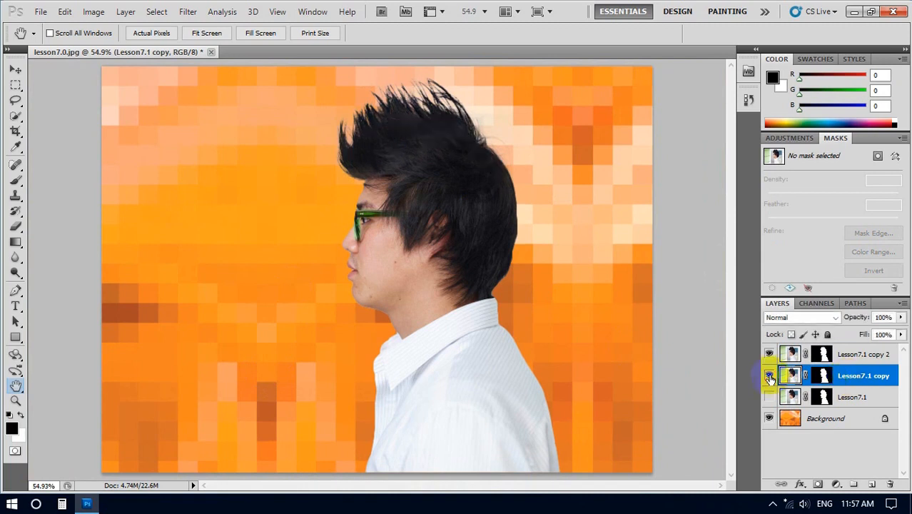
Step: Delete the Lesson7.1 copy and Lesson7.1 layers and select the layer mask of Lesson7.1 copy 2
ctrl+click(852, 397)
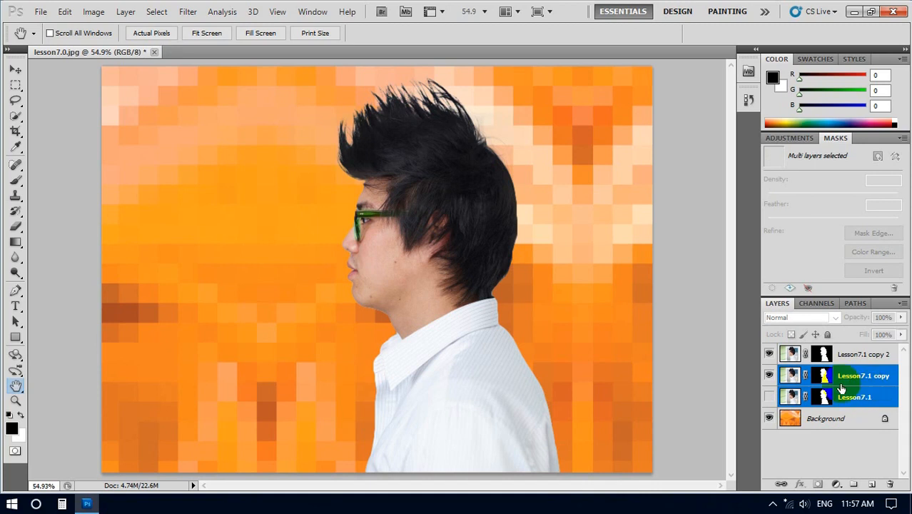
key(Delete)
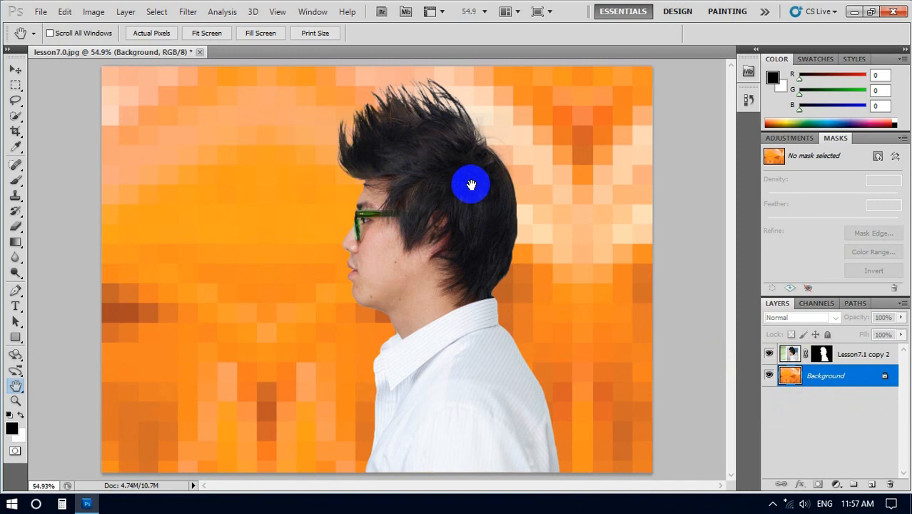
click(826, 353)
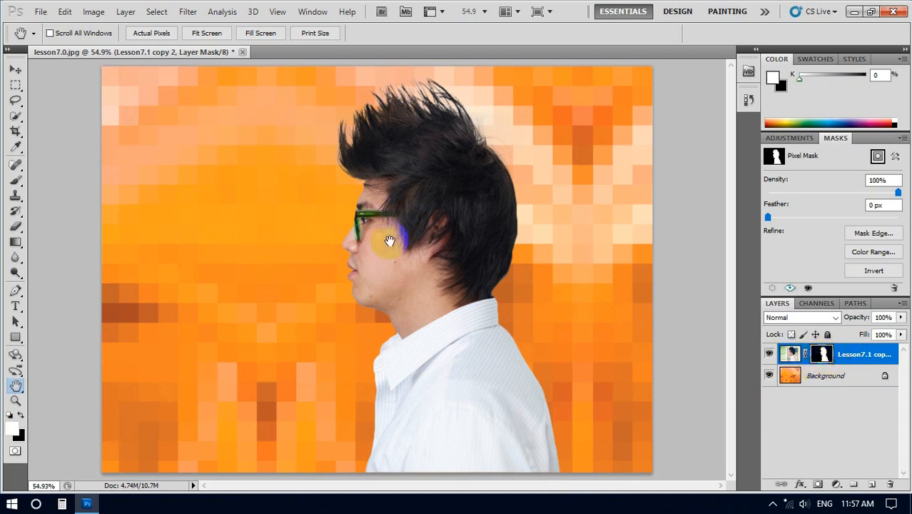
Step: Convert the image to CMYK Color mode without flattening, accepting the U.S. Web Coated (SWOP) v2 profile
click(95, 13)
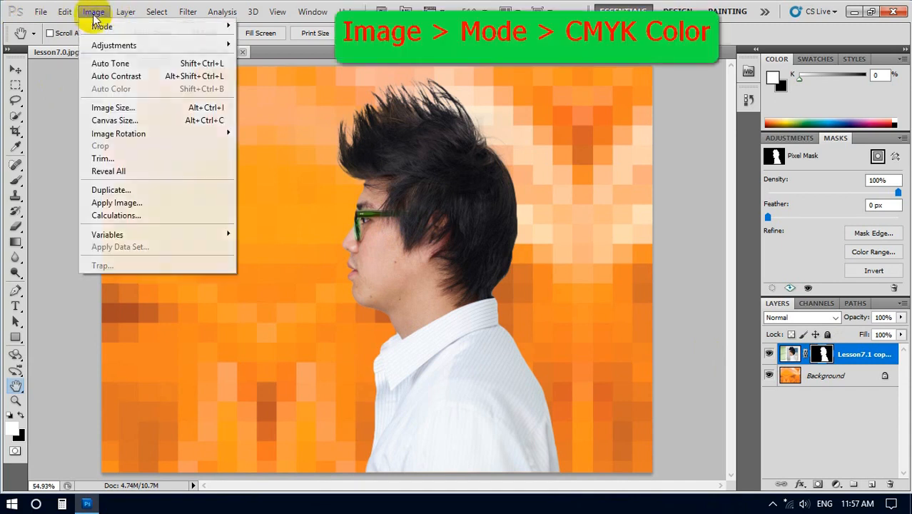
mouse_move(100, 27)
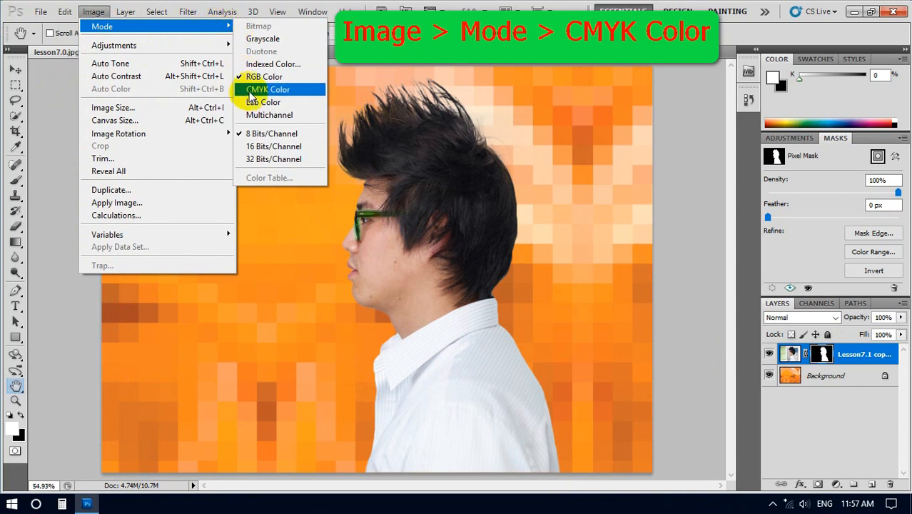
click(241, 90)
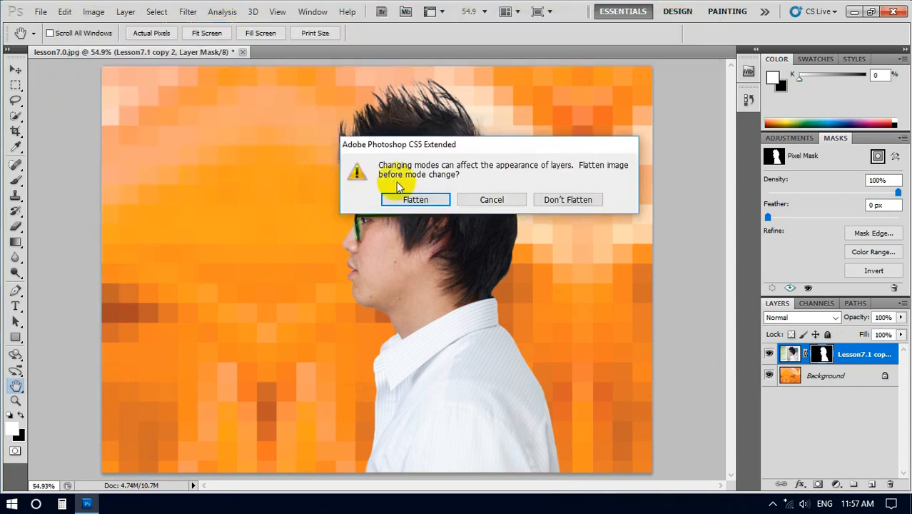
click(555, 204)
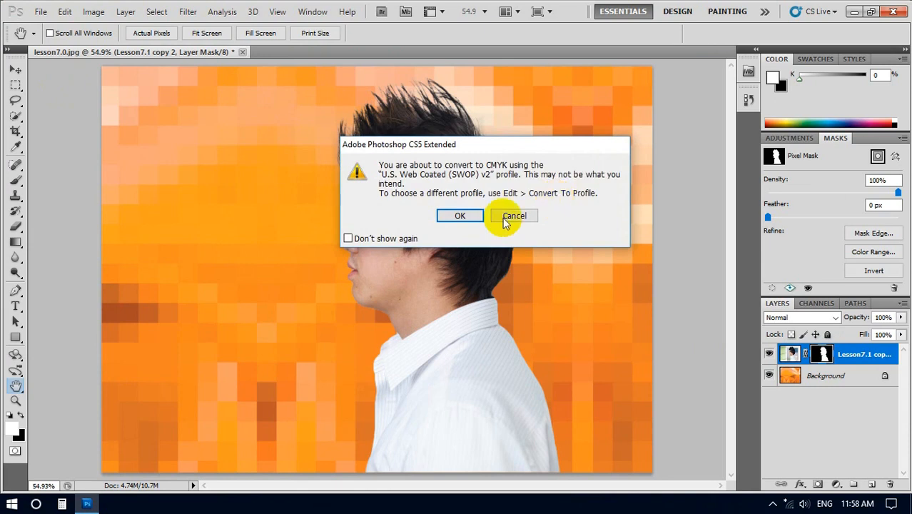
click(461, 216)
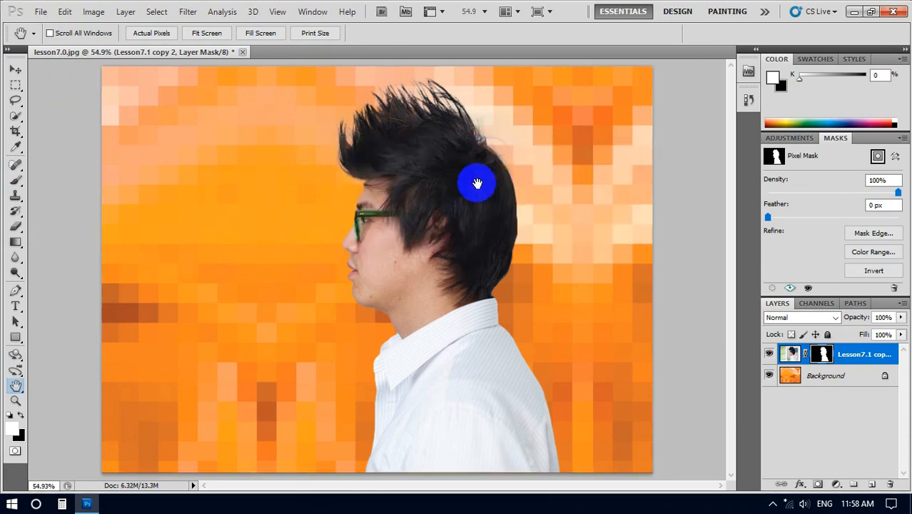
Step: Hide the Cyan, Magenta and Yellow channels so that only the Black channel is displayed
click(814, 304)
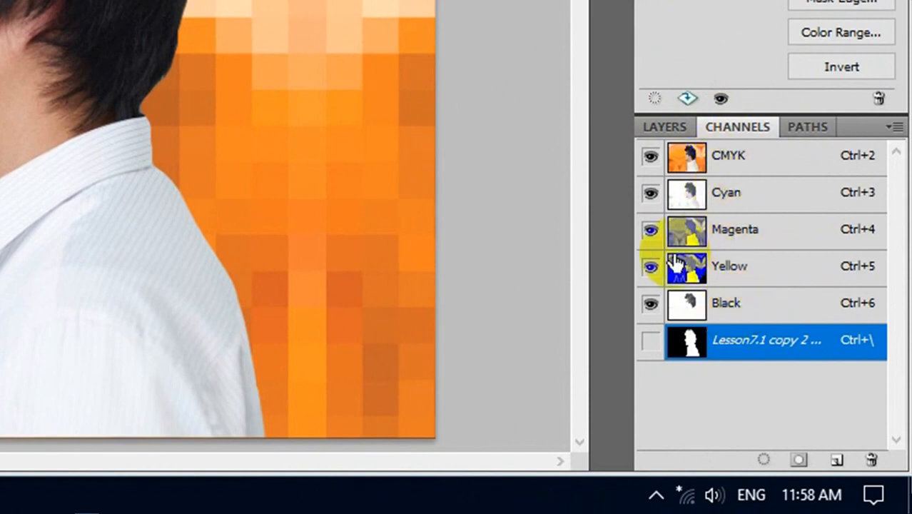
click(649, 195)
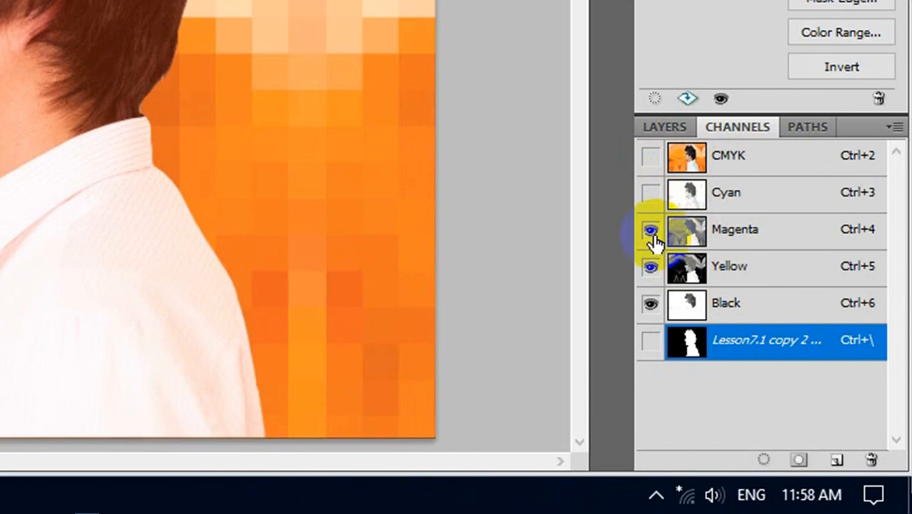
click(650, 231)
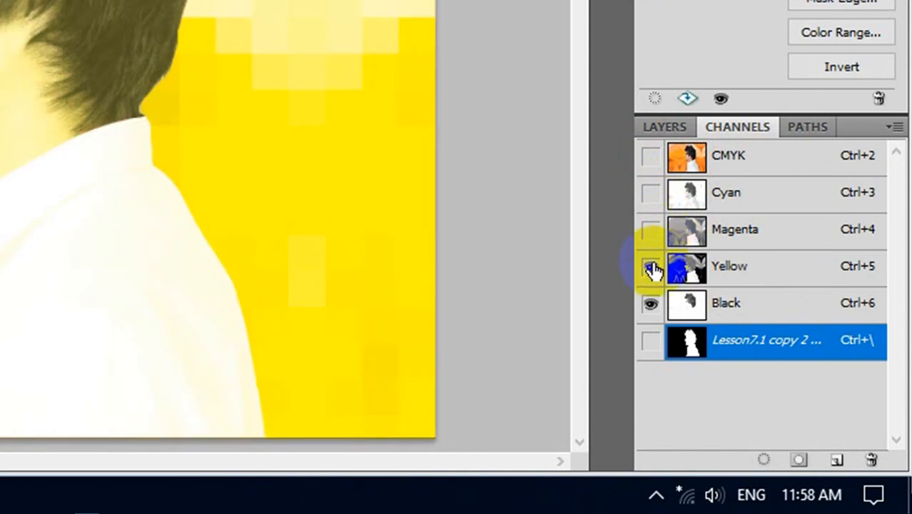
click(652, 268)
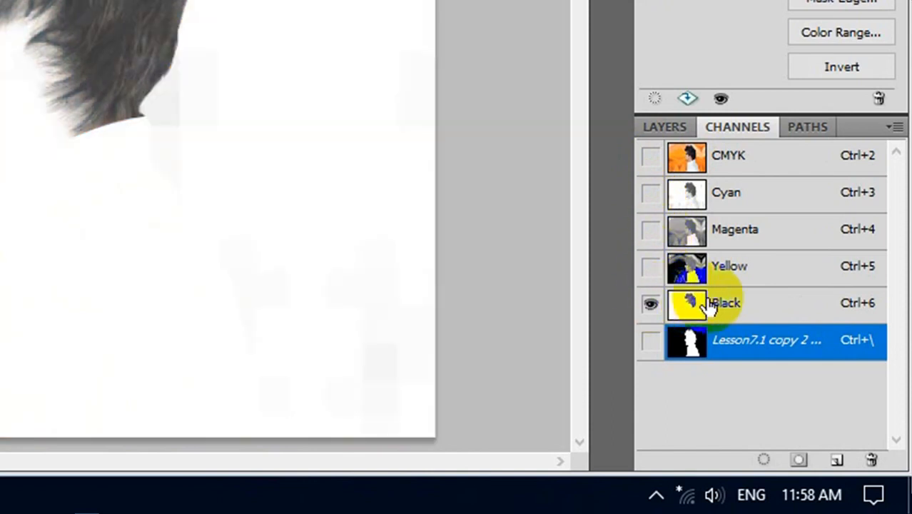
Step: Duplicate the Black channel as Black copy and display only the duplicate, hiding the original Black channel
right_click(745, 305)
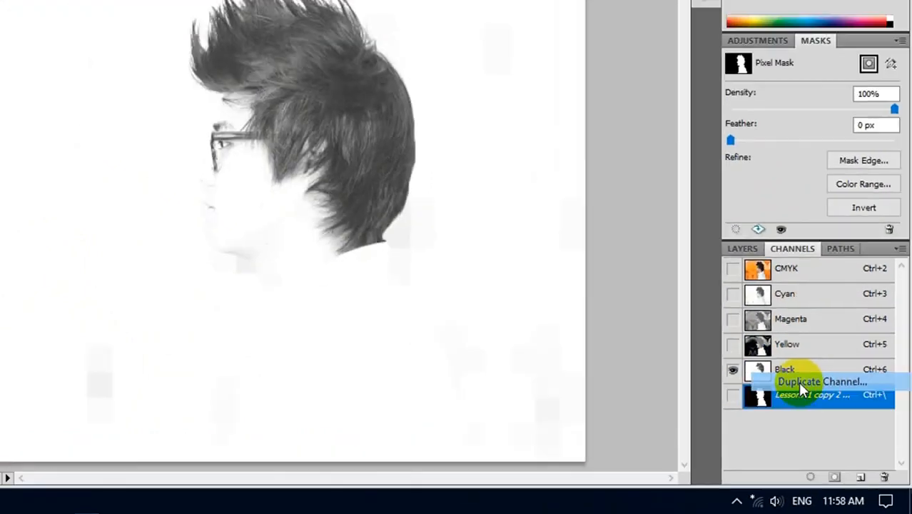
click(798, 381)
click(493, 48)
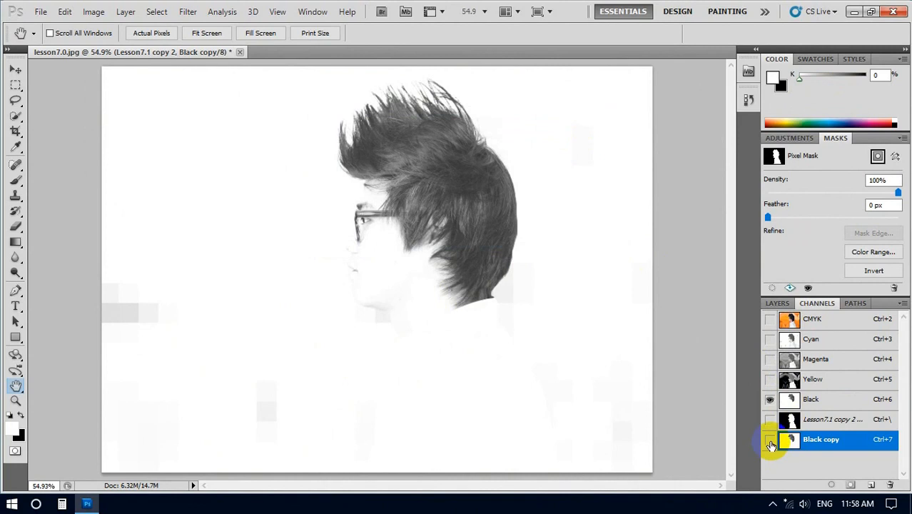
click(770, 440)
click(768, 400)
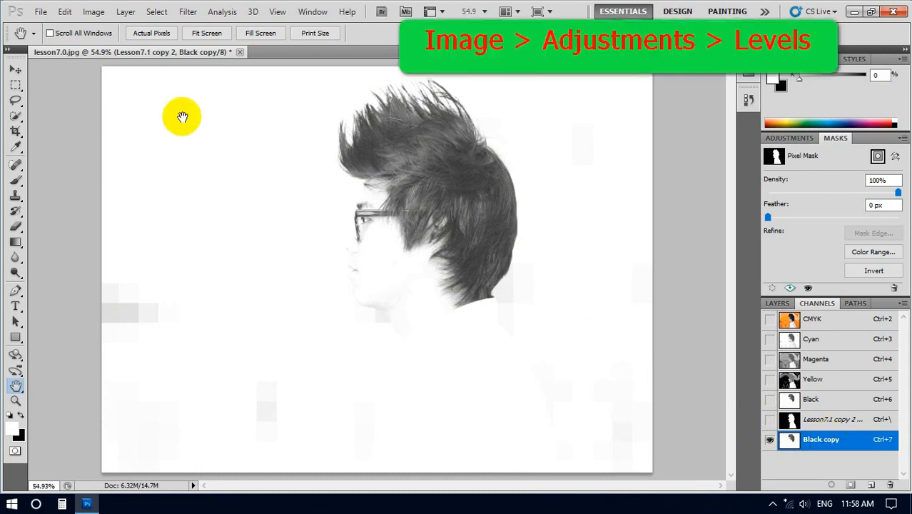
Step: Darken the hair in the Black copy channel with a Levels adjustment, setting the black input level to 81
click(88, 16)
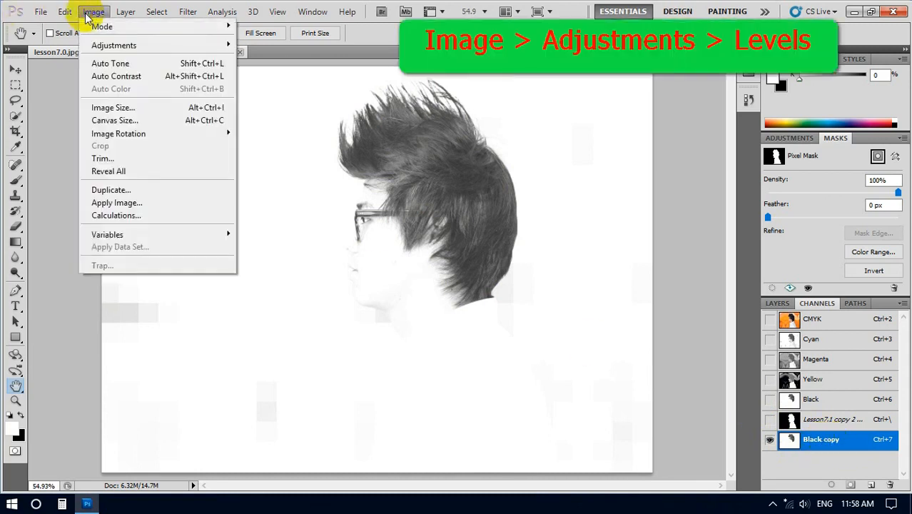
mouse_move(100, 45)
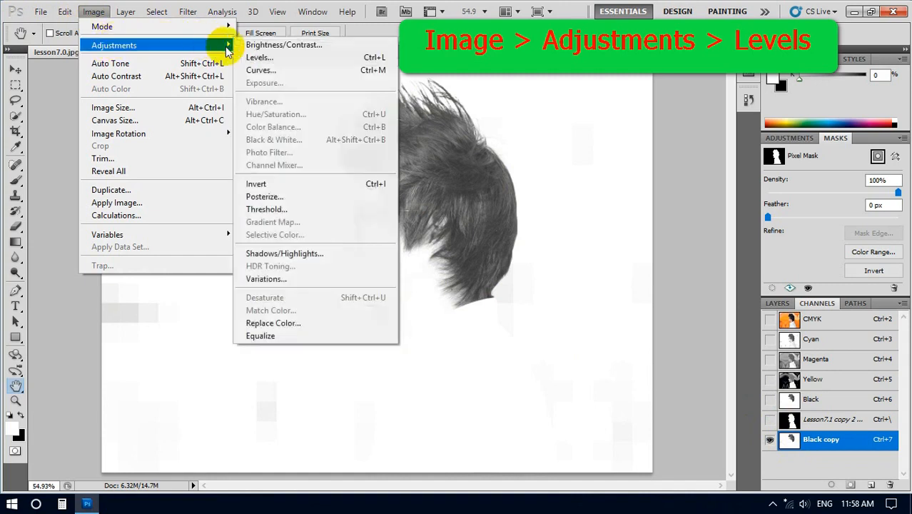
click(262, 60)
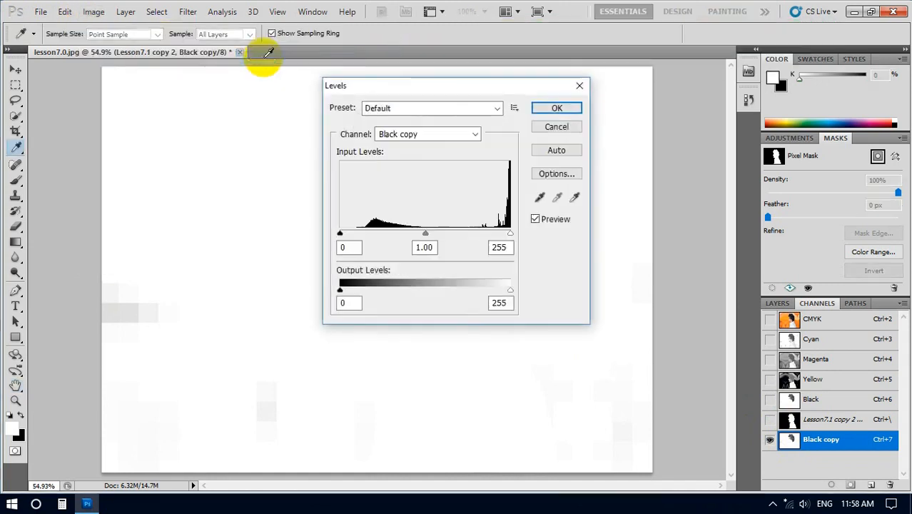
drag(455, 82, 696, 78)
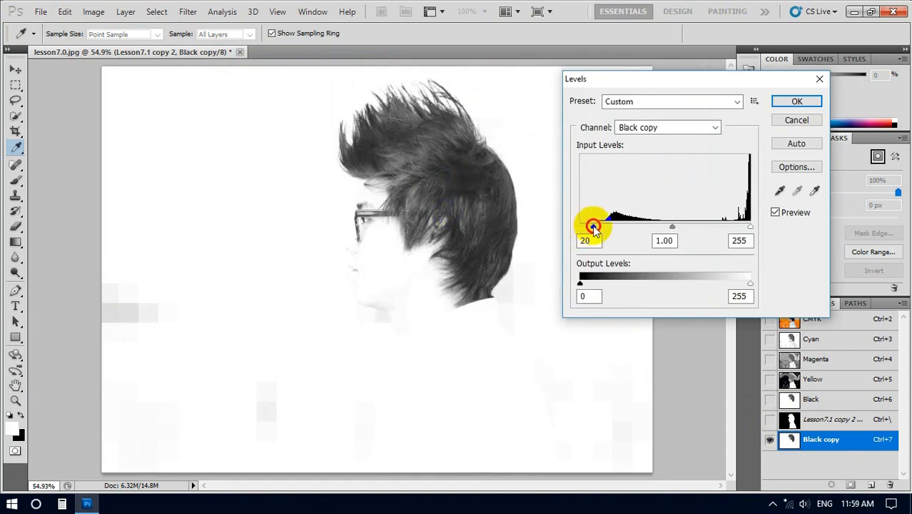
drag(594, 228, 617, 229)
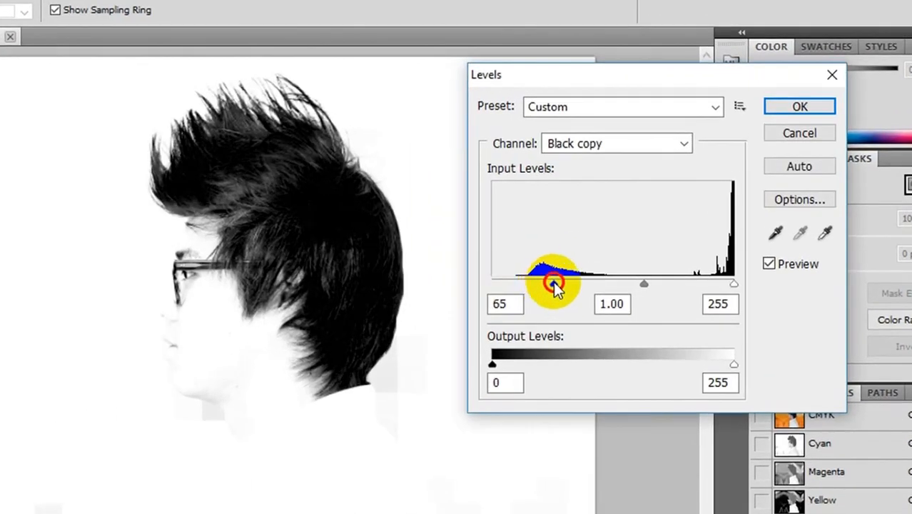
drag(555, 282, 581, 273)
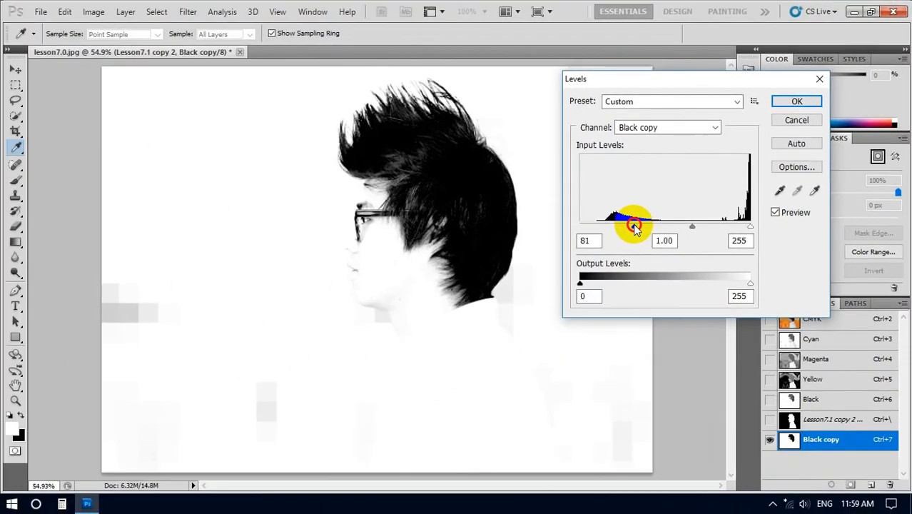
drag(633, 225, 632, 224)
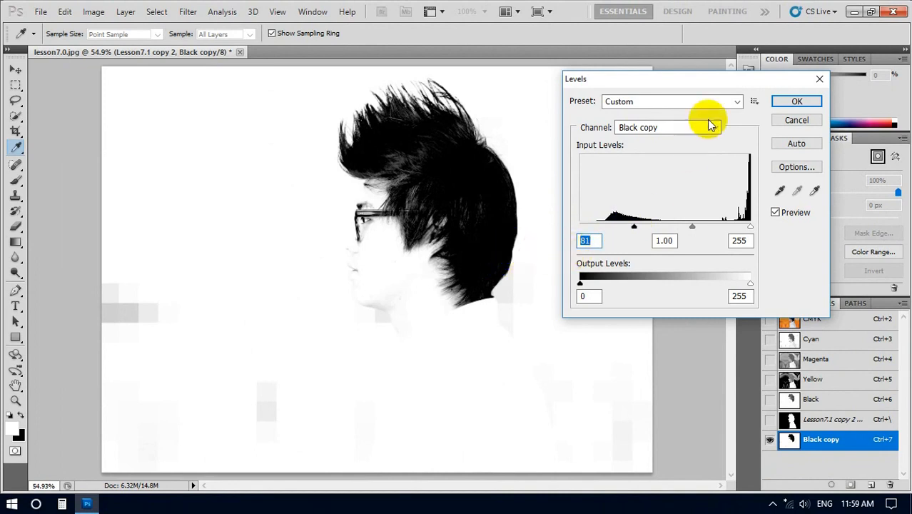
click(792, 102)
key(h)
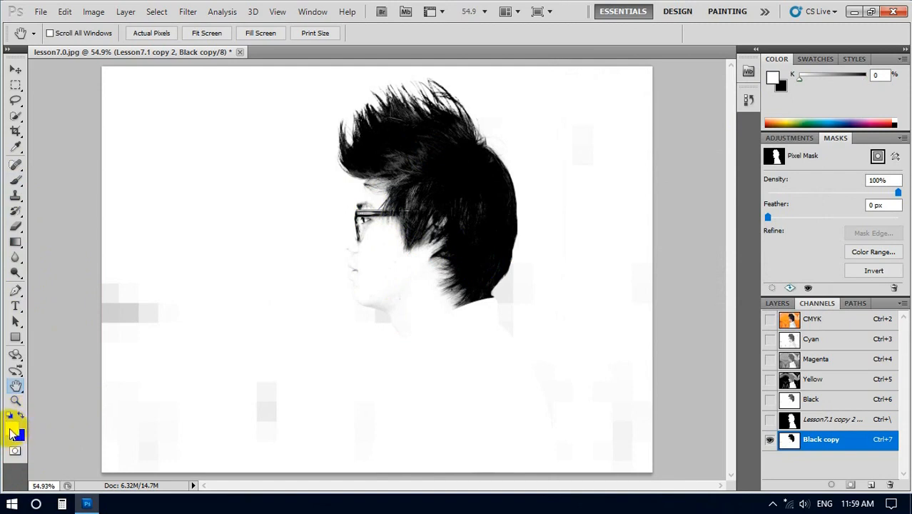
Step: Paint white over the face and glasses in the Black copy channel with a soft 96 px brush, leaving only the hair
click(18, 182)
right_click(18, 182)
click(72, 178)
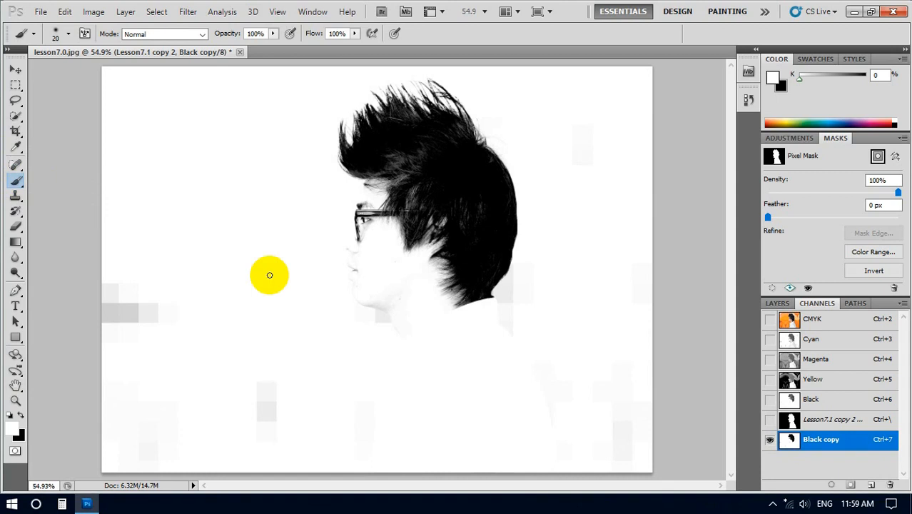
click(69, 34)
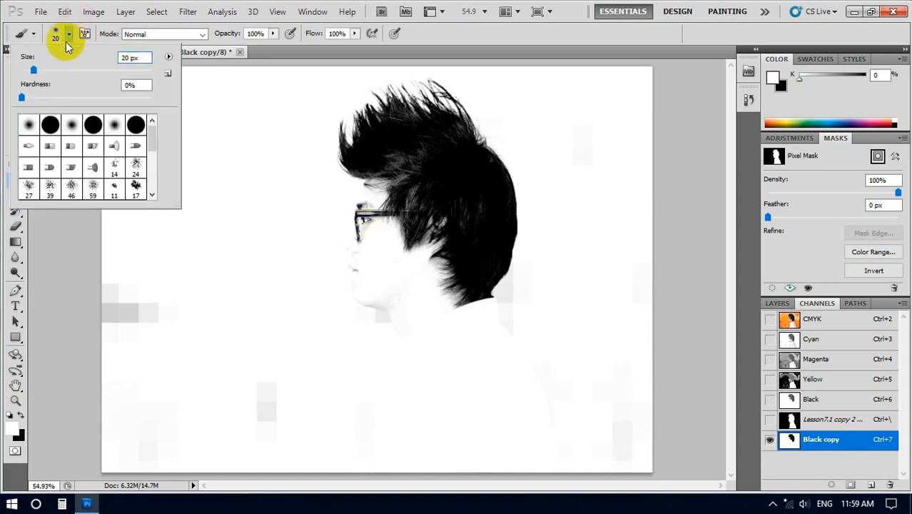
drag(34, 69, 83, 69)
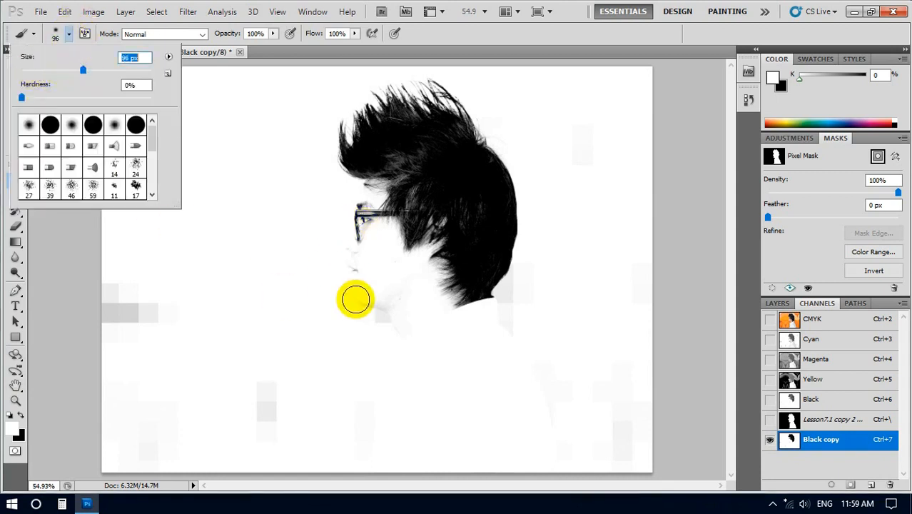
mouse_move(312, 221)
mouse_down()
mouse_move(330, 209)
mouse_move(344, 230)
mouse_move(351, 217)
mouse_move(371, 226)
mouse_move(357, 216)
mouse_move(358, 257)
mouse_move(347, 221)
mouse_move(353, 312)
mouse_move(335, 282)
mouse_move(390, 336)
mouse_move(366, 304)
mouse_move(356, 263)
mouse_move(358, 208)
mouse_move(369, 218)
mouse_move(360, 199)
mouse_move(364, 234)
mouse_move(352, 218)
mouse_move(395, 333)
mouse_move(394, 297)
mouse_move(371, 290)
mouse_move(382, 302)
mouse_move(364, 255)
mouse_move(355, 306)
mouse_move(326, 227)
mouse_move(261, 315)
mouse_move(249, 240)
mouse_move(282, 301)
mouse_move(289, 284)
mouse_move(273, 316)
mouse_up()
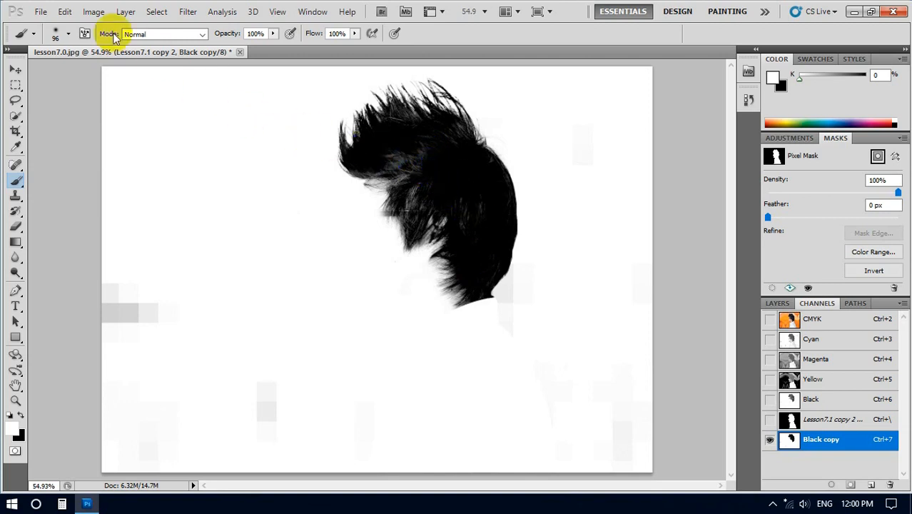
Step: Invert the Black copy channel so the hair is white on black
click(92, 13)
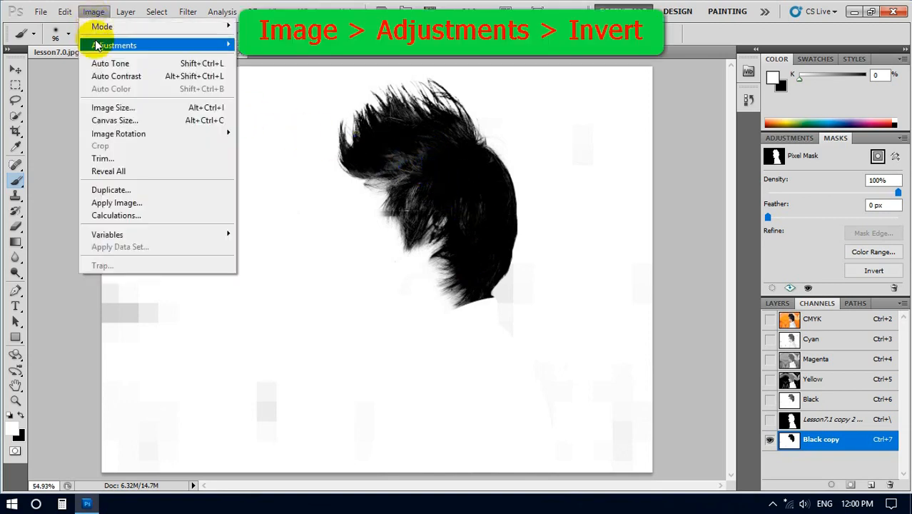
click(100, 44)
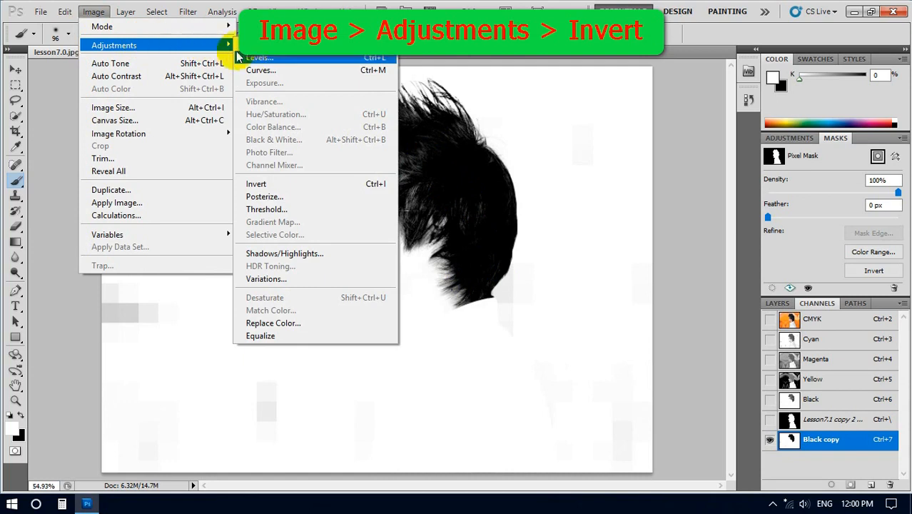
click(256, 187)
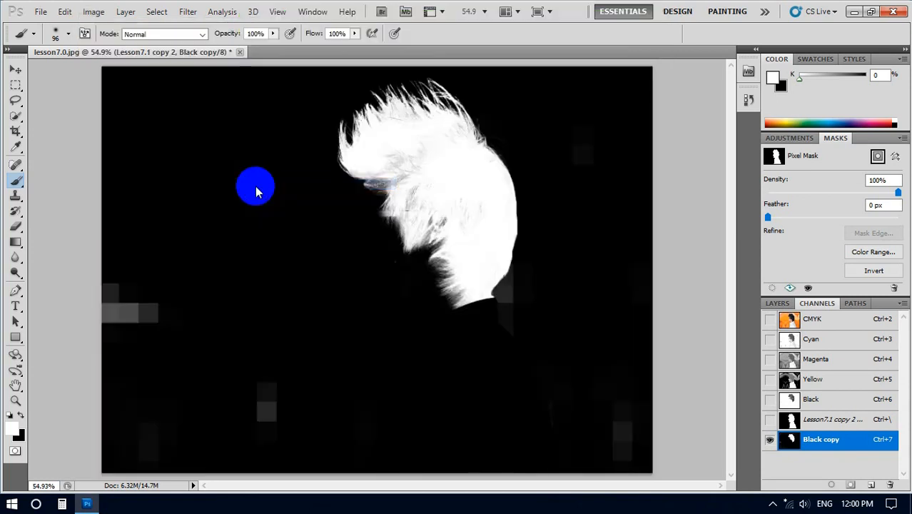
Step: Load the Black copy channel's hair area as a selection and make the Lesson7.1 copy 2 layer active
mouse_move(442, 174)
mouse_down()
mouse_move(434, 211)
mouse_move(441, 198)
mouse_move(458, 203)
mouse_move(501, 177)
mouse_move(507, 200)
mouse_move(481, 156)
mouse_move(451, 175)
mouse_up()
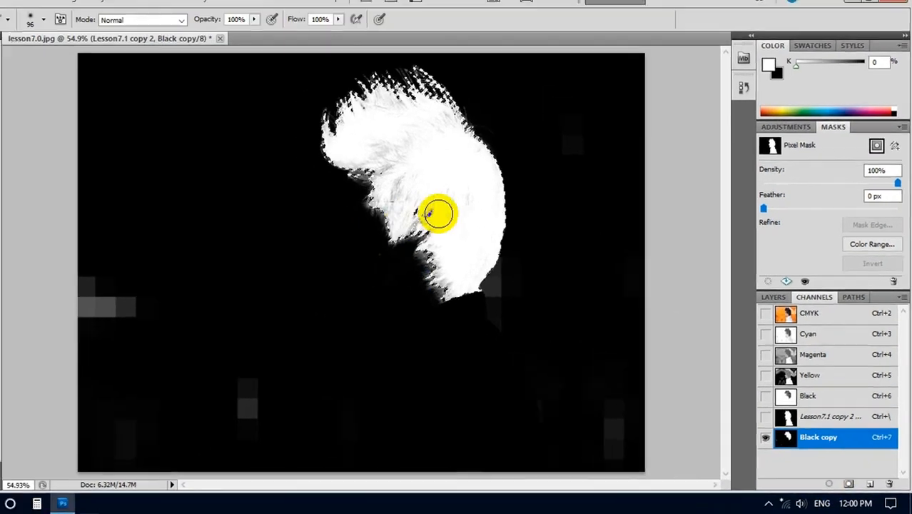
drag(414, 250, 427, 245)
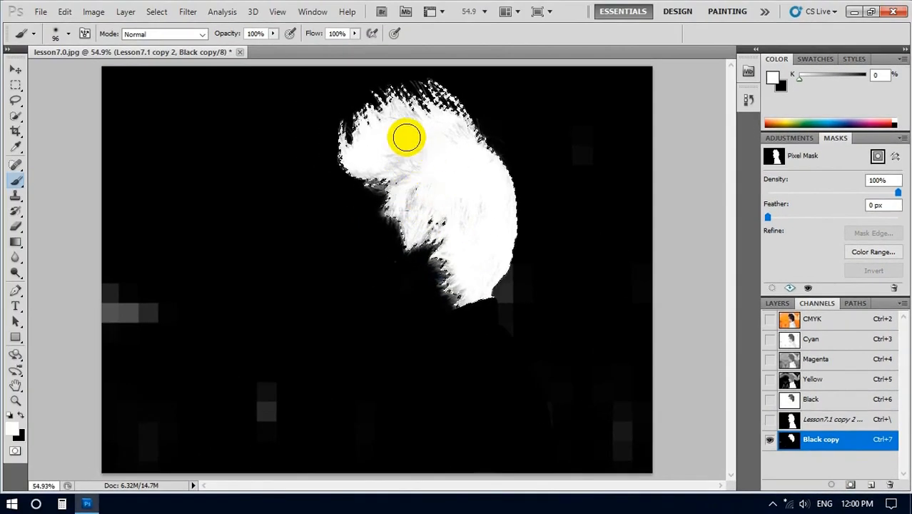
drag(456, 130, 558, 251)
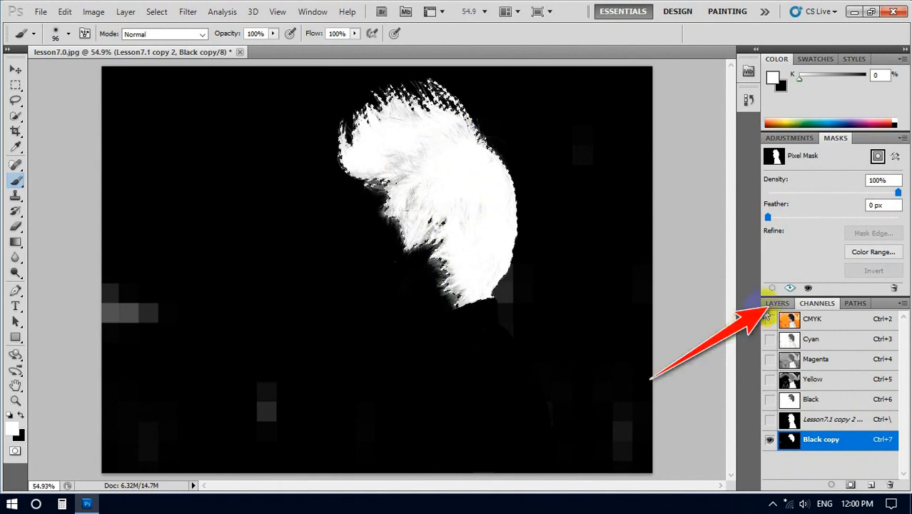
click(776, 304)
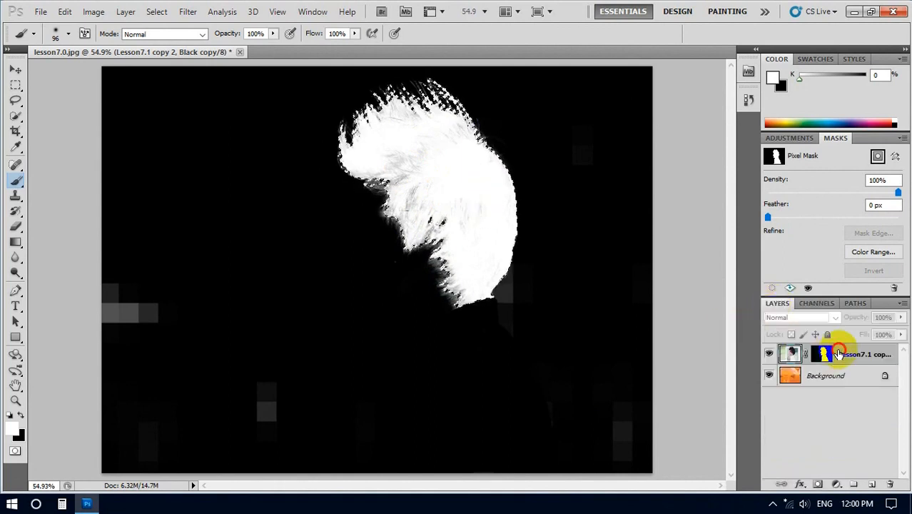
click(840, 353)
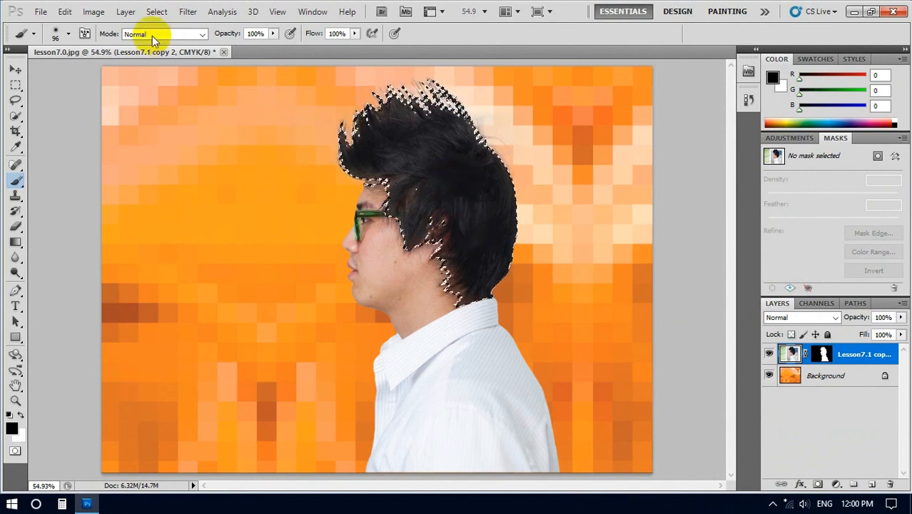
Step: Start a Hue/Saturation adjustment on the selected hair with Hue +44, Saturation -39 and Lightness -77, keeping the dialog clear of the head
click(104, 16)
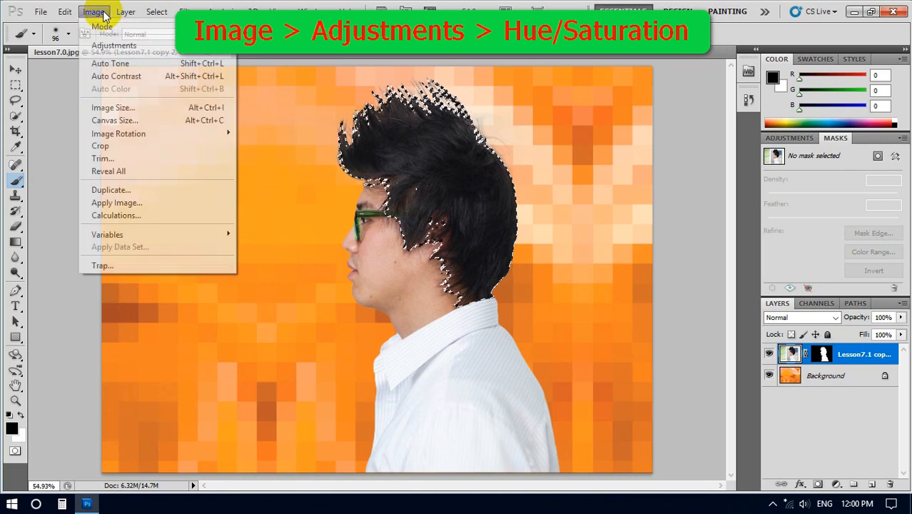
mouse_move(119, 48)
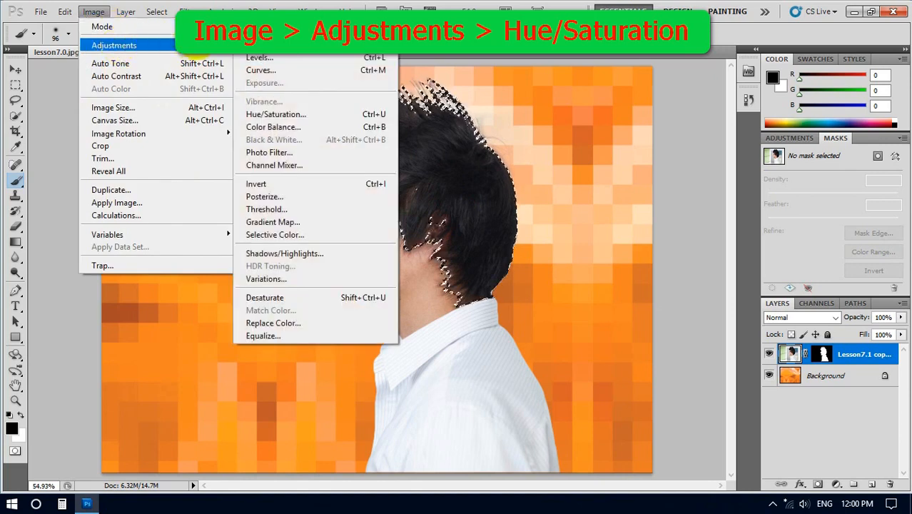
click(270, 115)
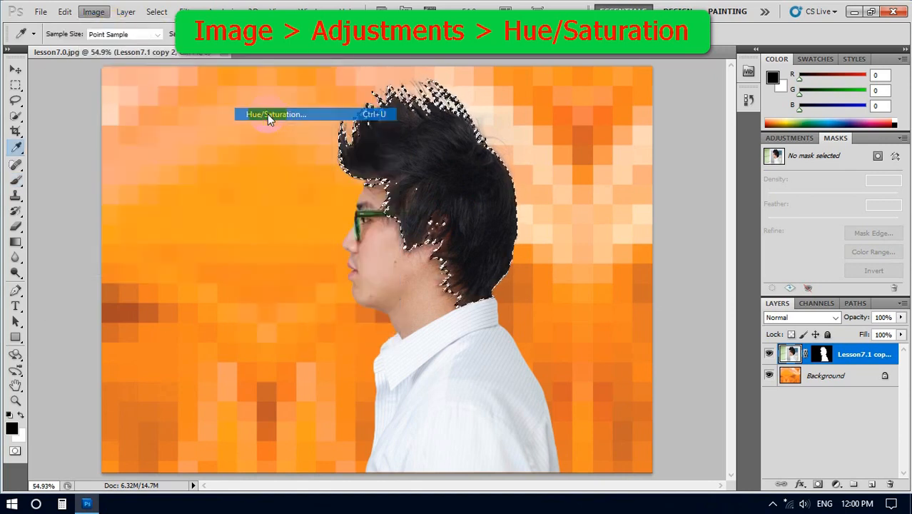
drag(200, 89, 666, 55)
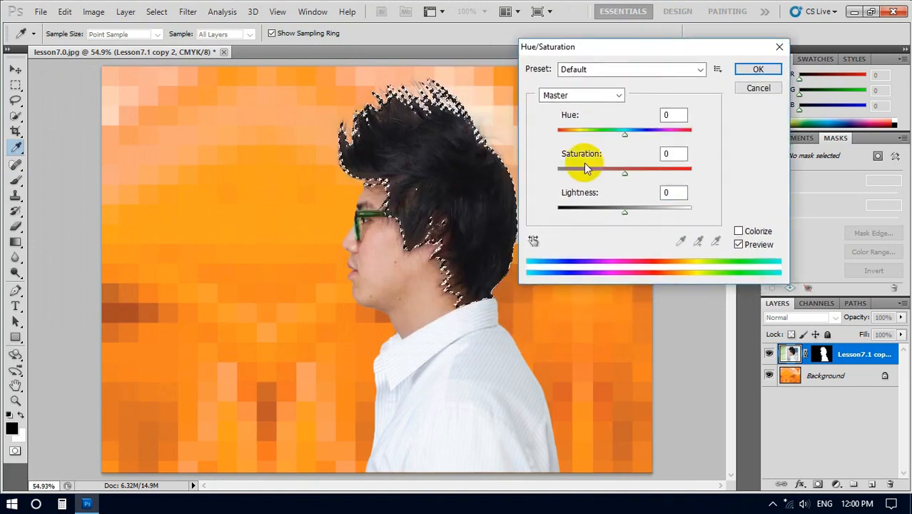
drag(625, 139, 651, 134)
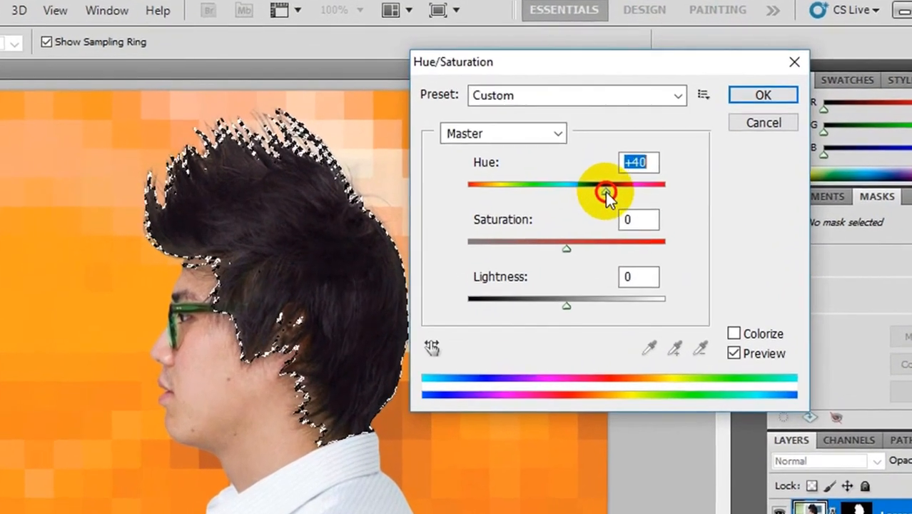
drag(605, 192, 608, 191)
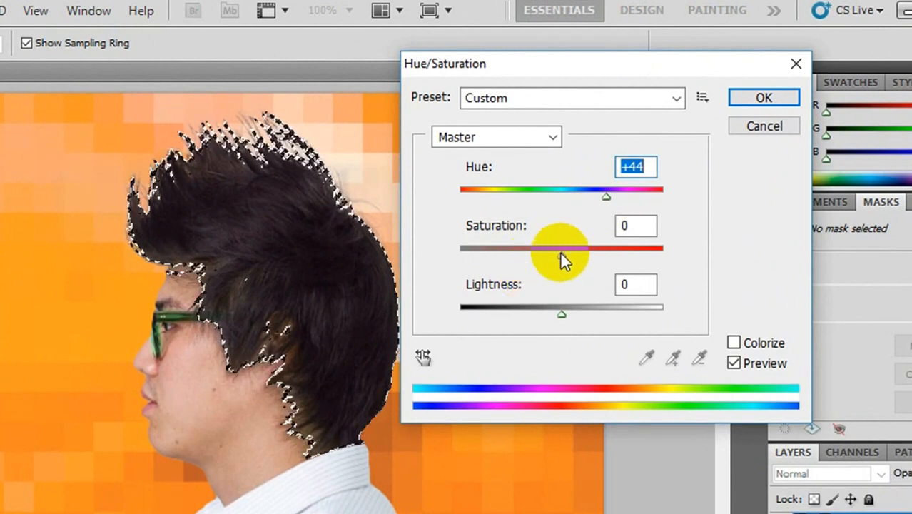
drag(560, 255, 522, 261)
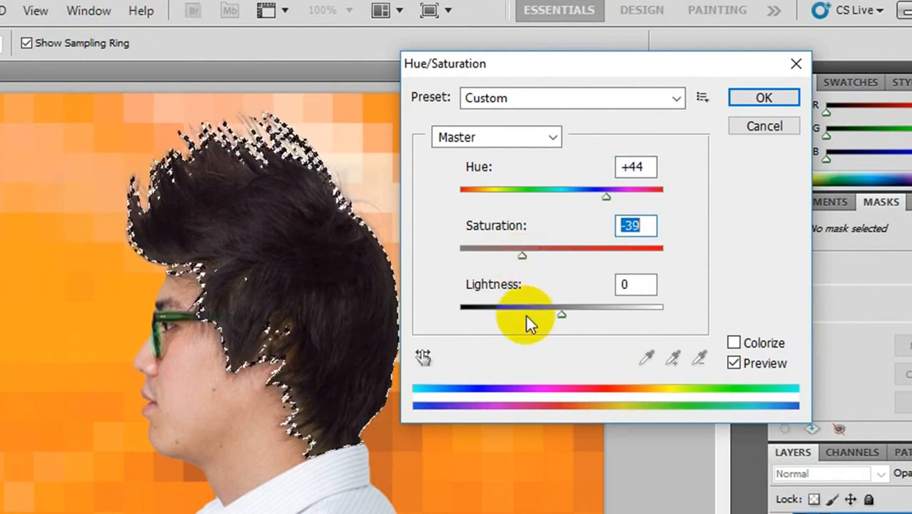
drag(561, 314, 483, 328)
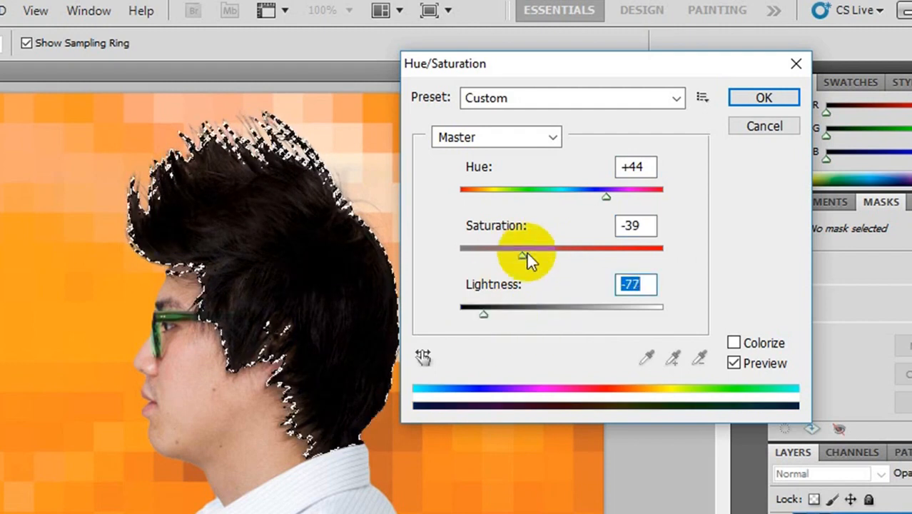
Step: Refine the hair adjustment to Saturation -59, Lightness -89 and Hue +50, and apply it
drag(520, 255, 501, 262)
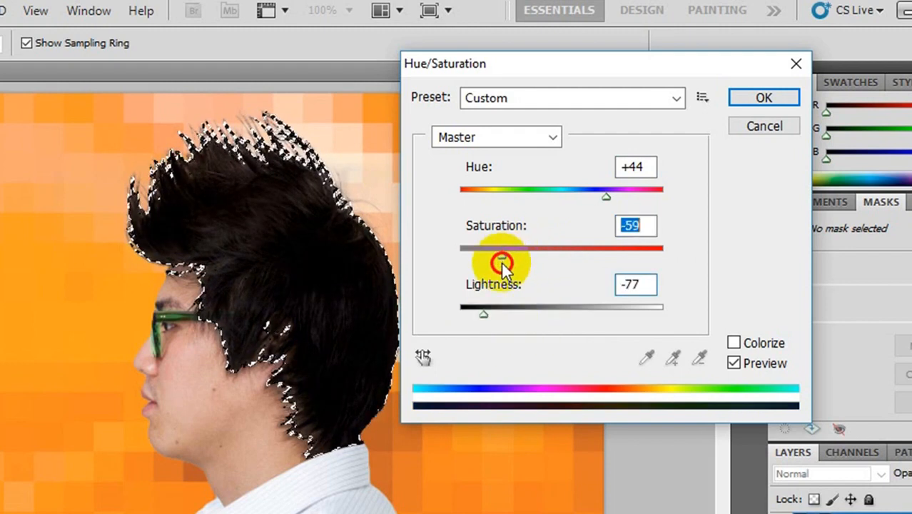
drag(485, 316, 471, 316)
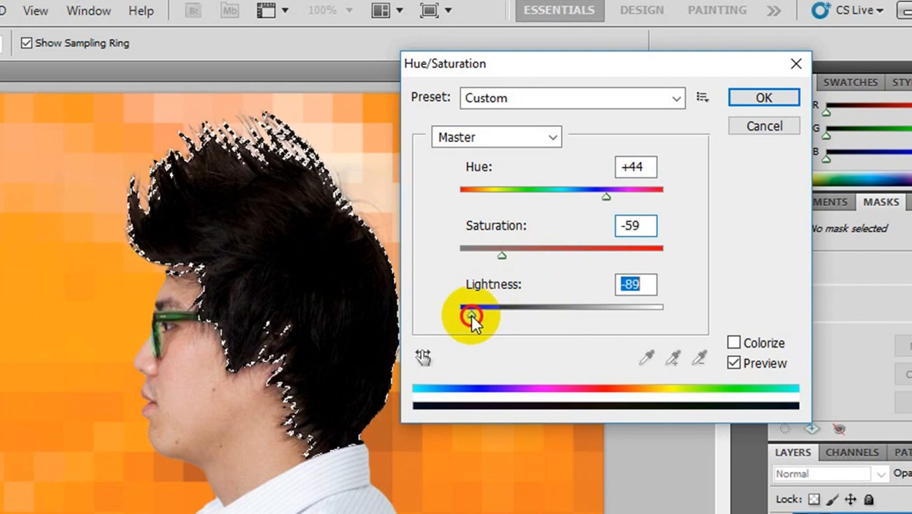
click(604, 194)
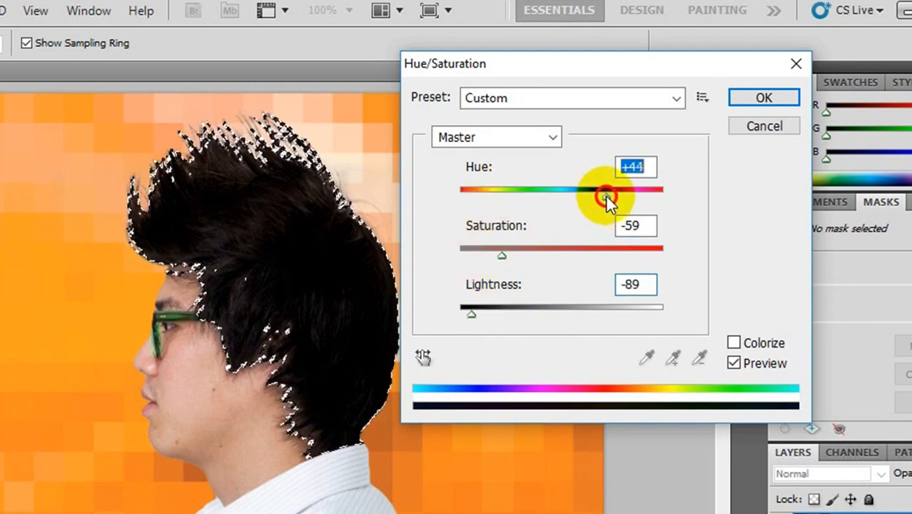
drag(605, 194, 609, 197)
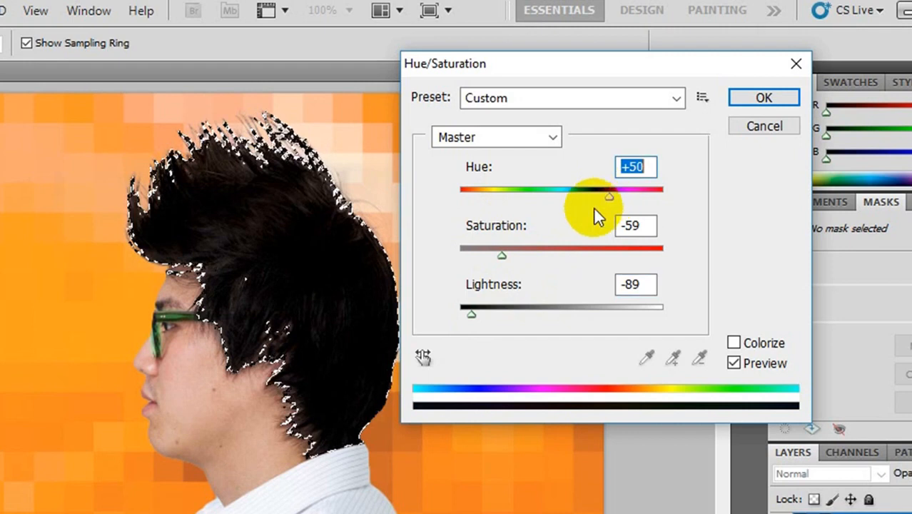
click(754, 103)
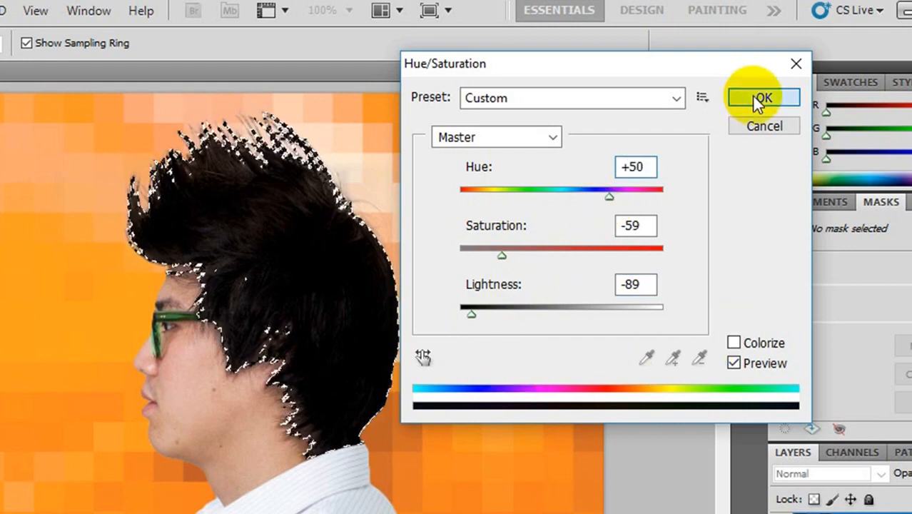
Step: Deselect the hair and start a Puppet Warp on the man's Lesson7.1 copy 2 layer
key(b)
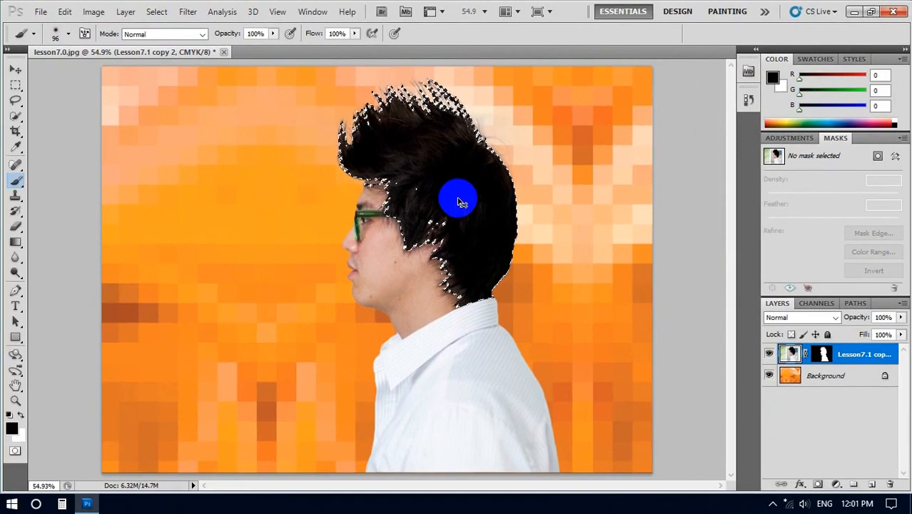
key(ctrl+d)
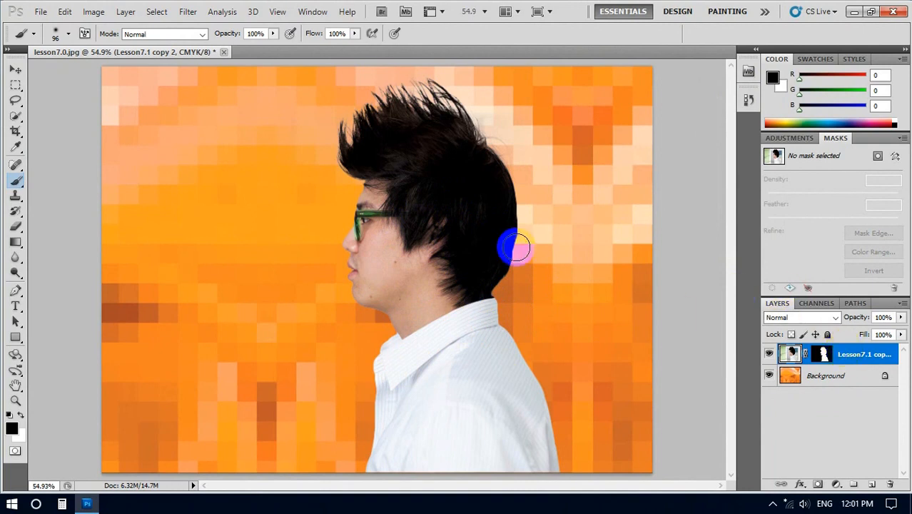
click(67, 12)
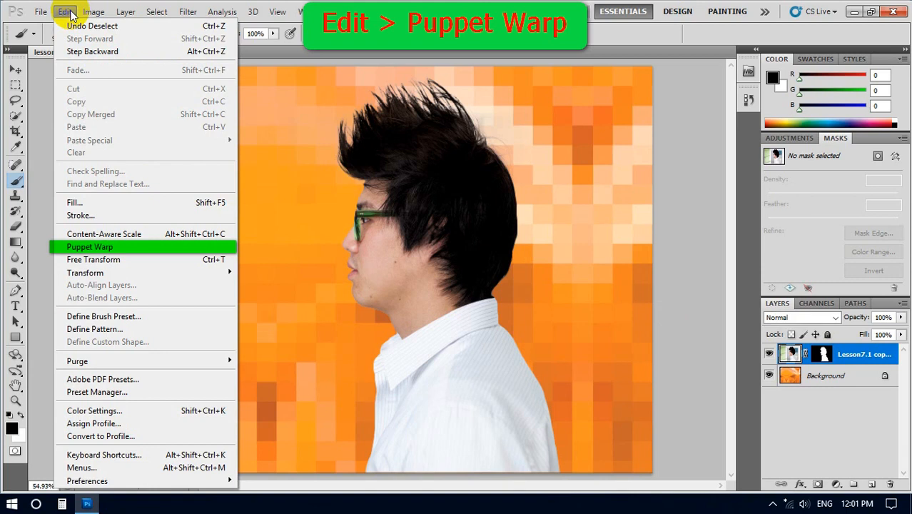
click(94, 248)
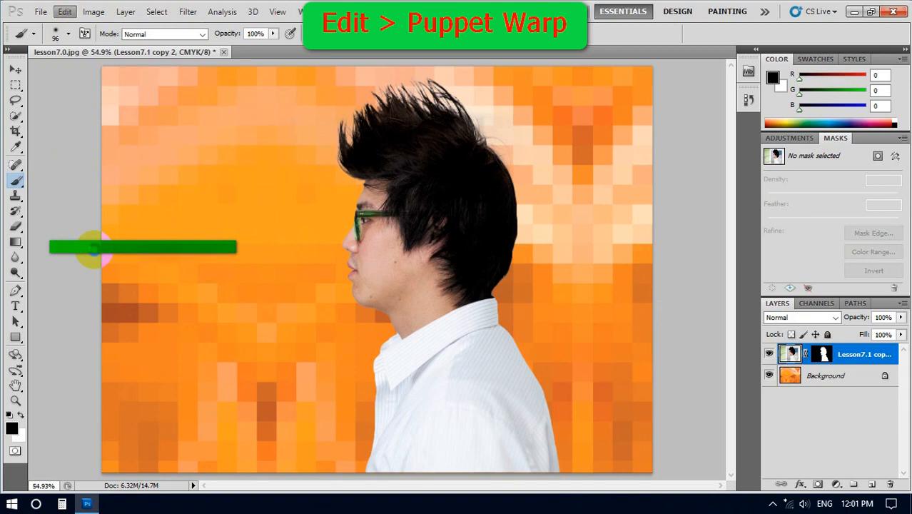
drag(401, 188, 394, 157)
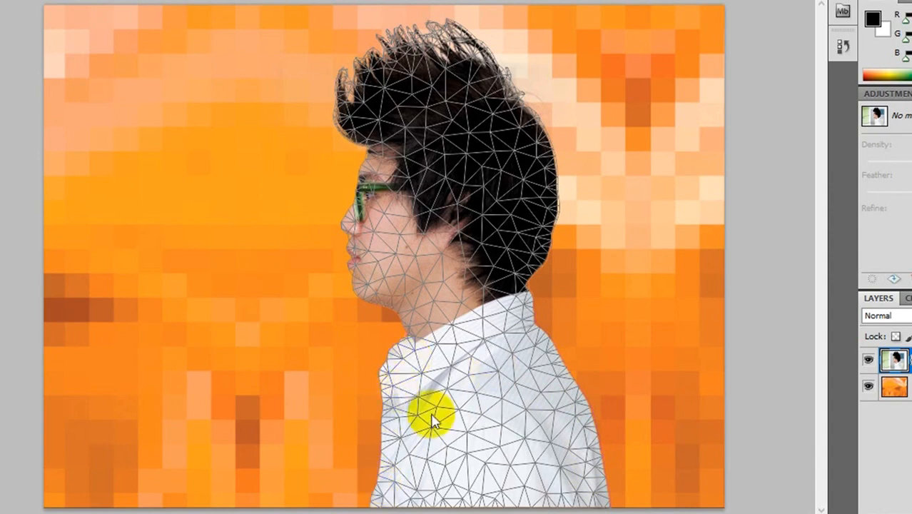
Step: Place Puppet Warp pins along the front edge of the shirt, from the hem up to the collar
click(371, 496)
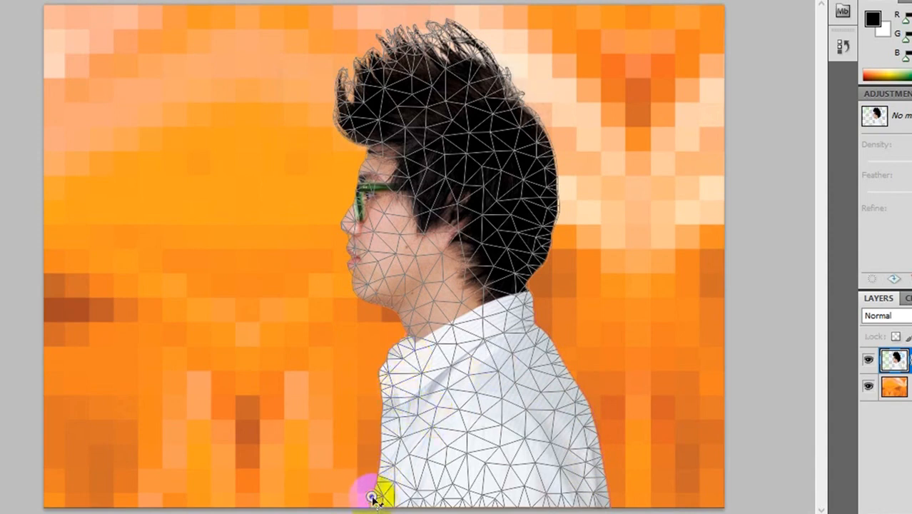
click(380, 457)
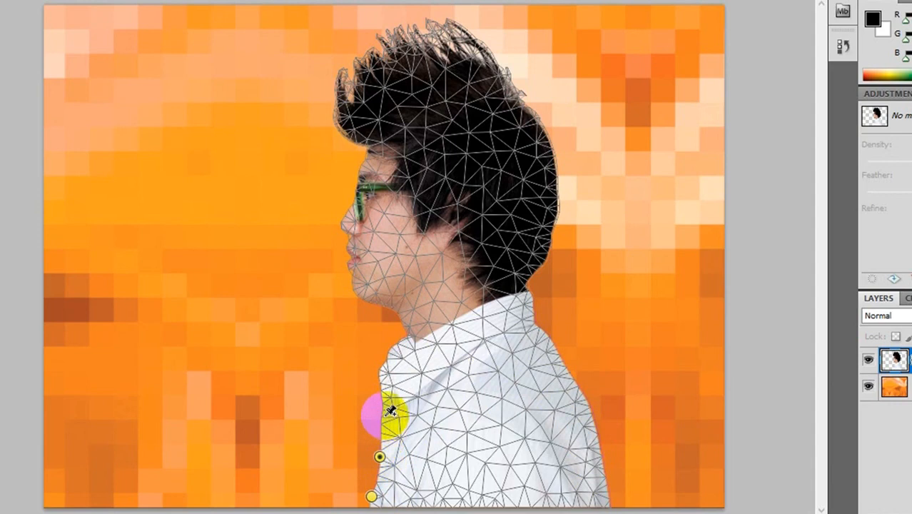
click(382, 369)
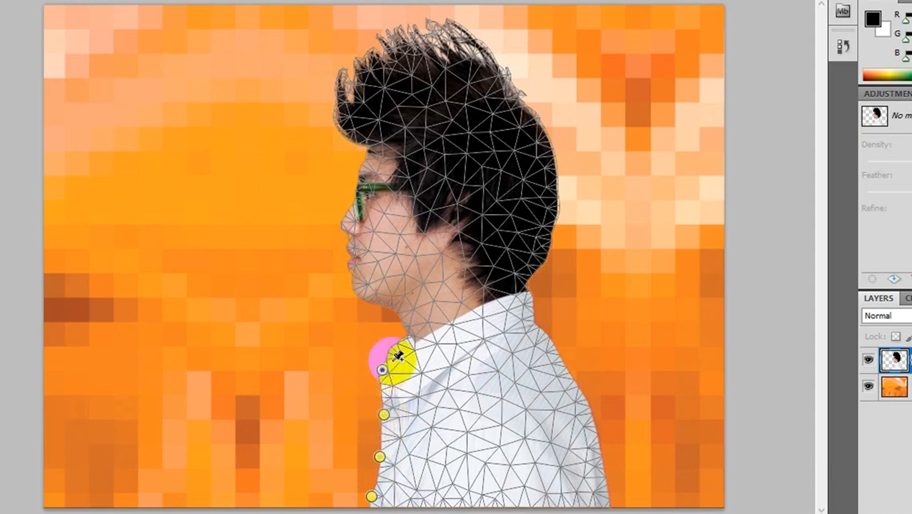
Step: Place Puppet Warp pins along the back edge of the shirt, from the hem up to the nape of the collar
click(608, 492)
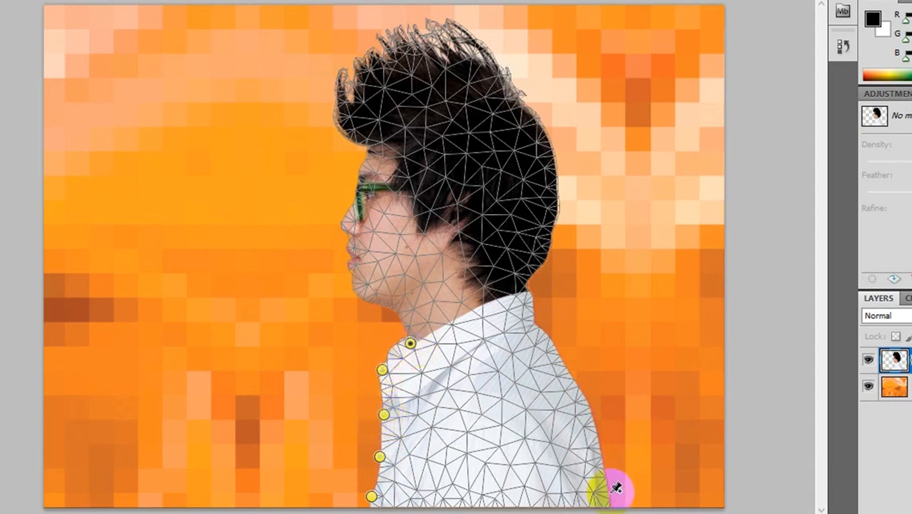
click(607, 460)
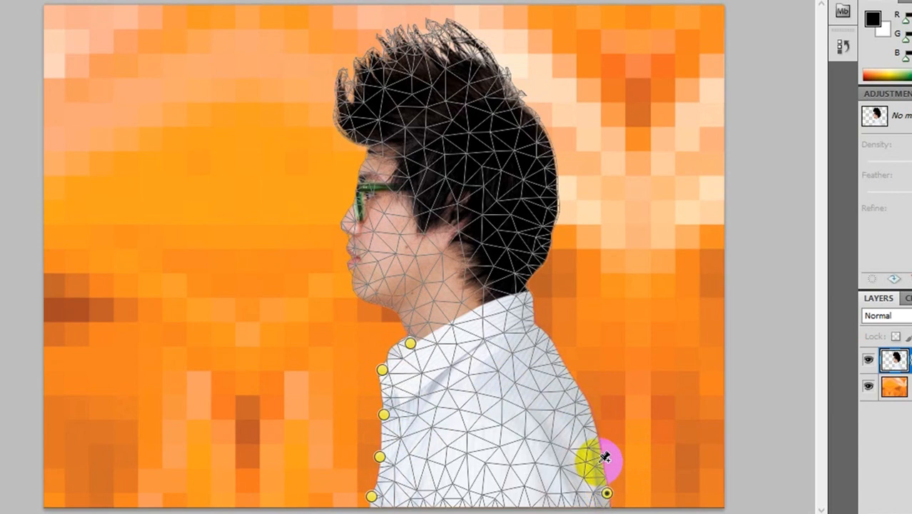
click(597, 460)
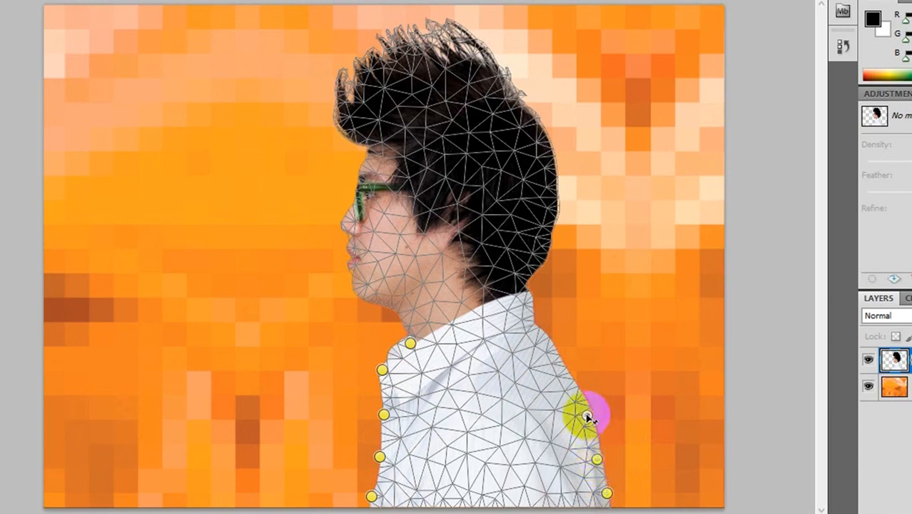
click(576, 377)
click(548, 345)
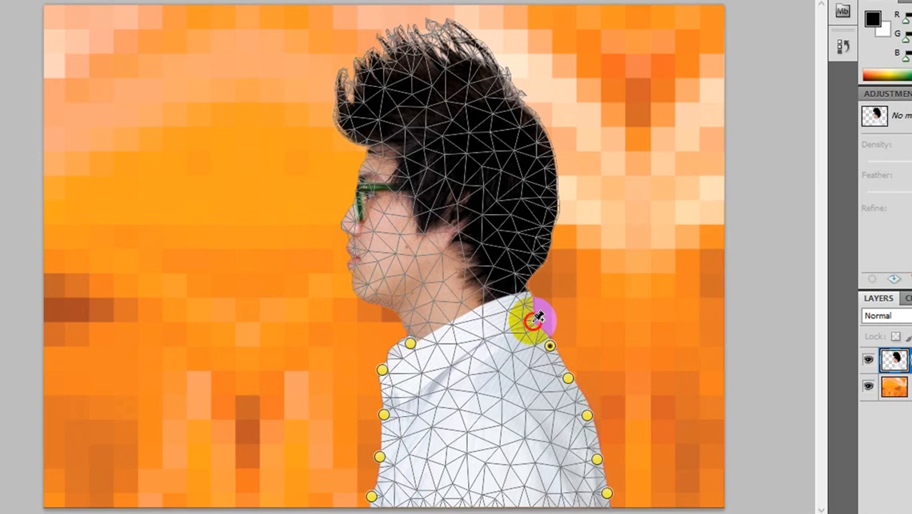
click(532, 320)
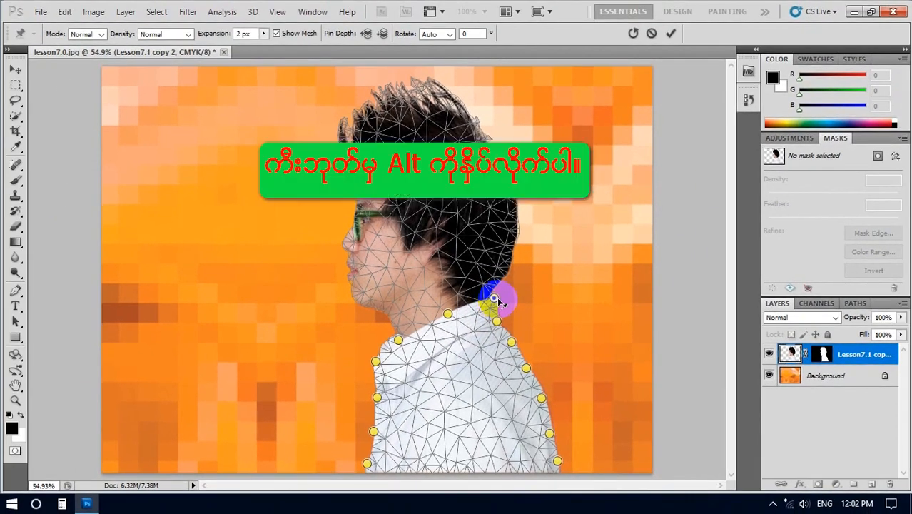
Step: Rotate the mesh around the collar's nape pin to 122° so the head tilts backward, and apply the warp
key(alt)
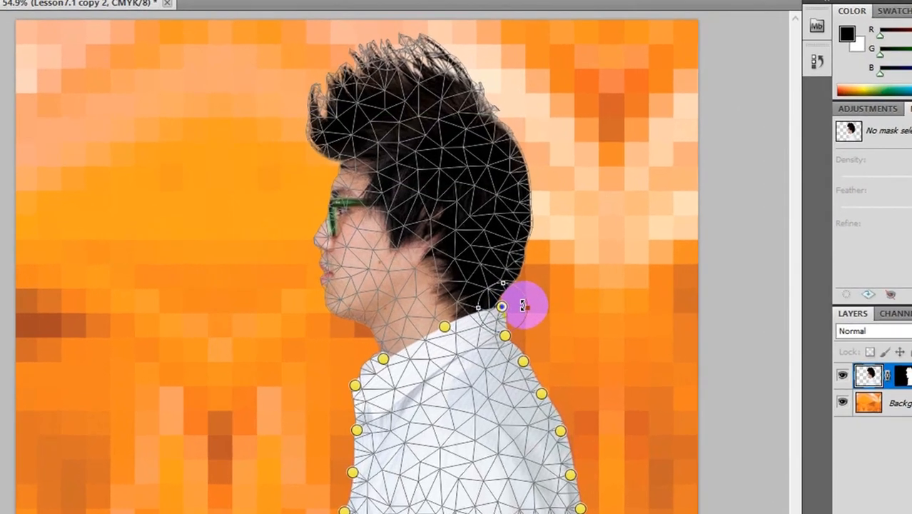
drag(511, 297, 482, 369)
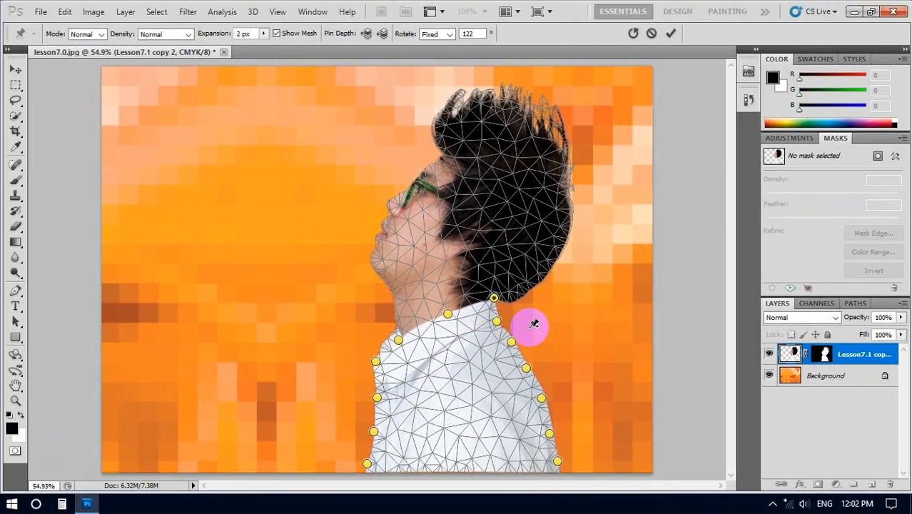
key(Return)
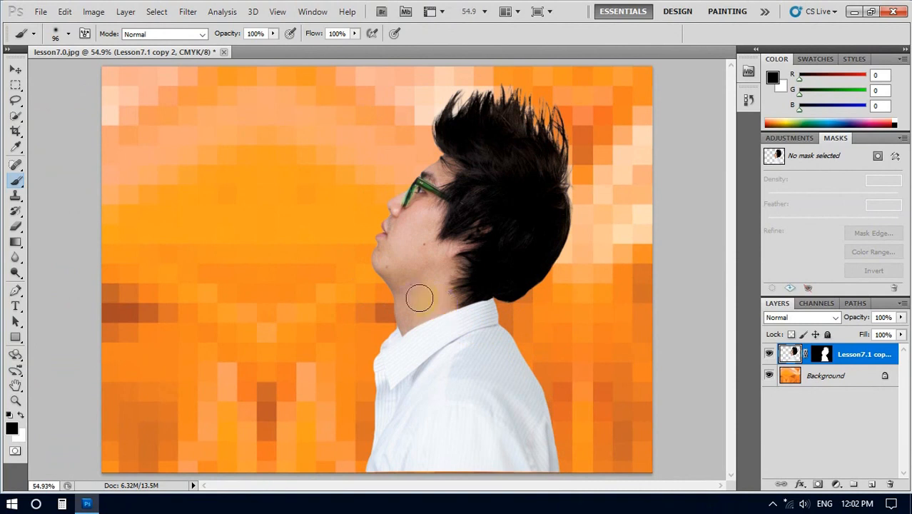
Step: Save the document as lesson7 in Photoshop PSD format in the lesson 7 folder with Maximize Compatibility on, and minimize the program
click(37, 12)
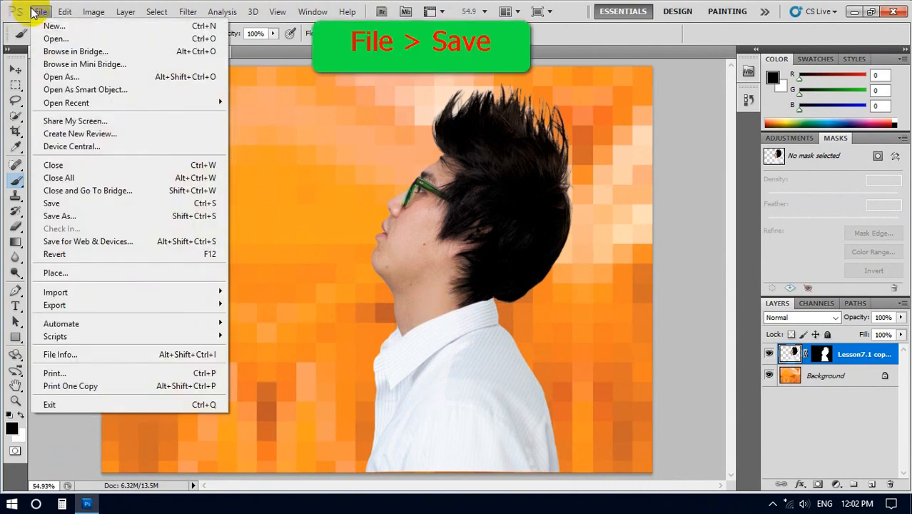
click(55, 207)
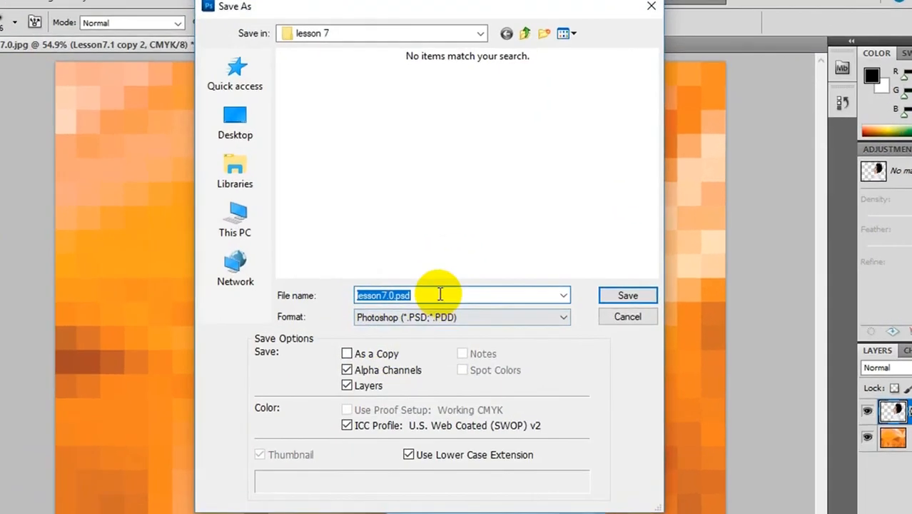
drag(416, 258, 336, 267)
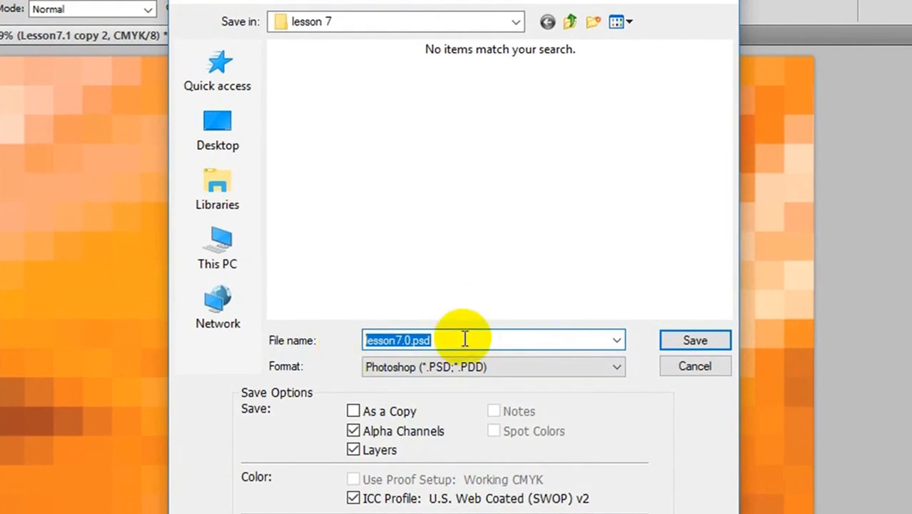
text(le)
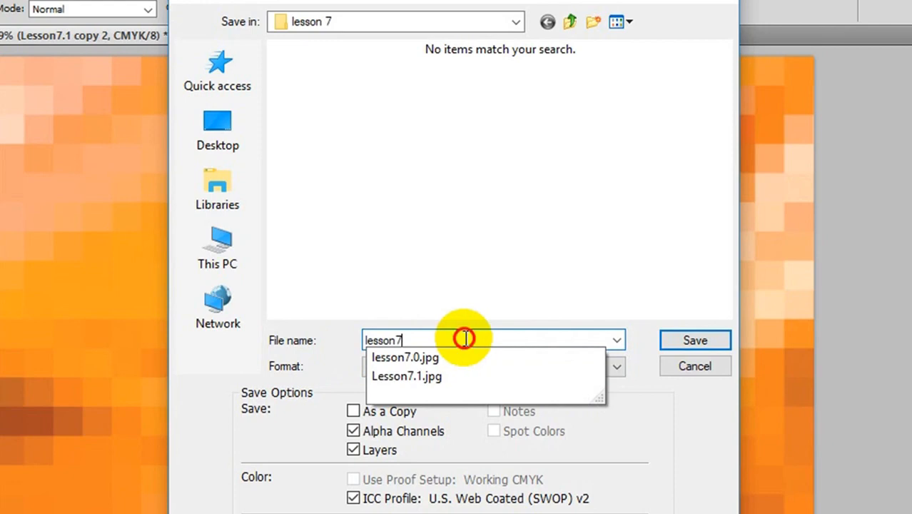
click(617, 370)
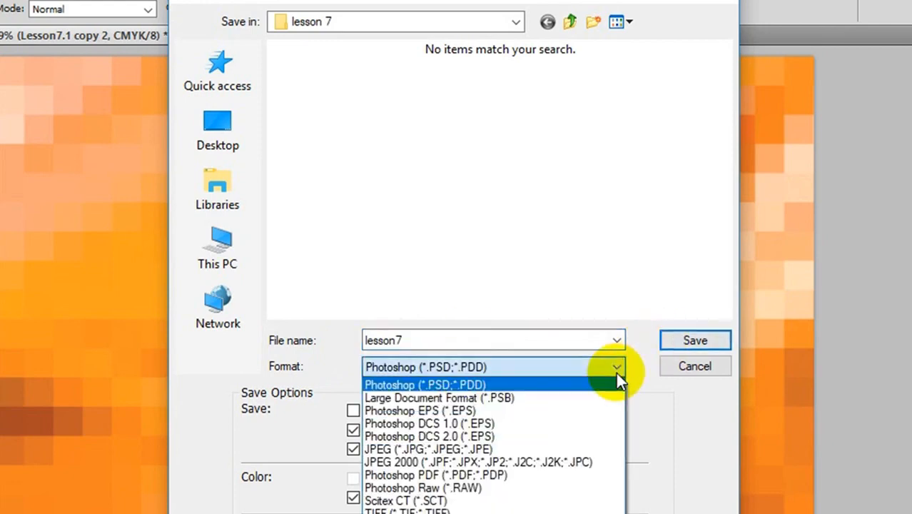
click(462, 384)
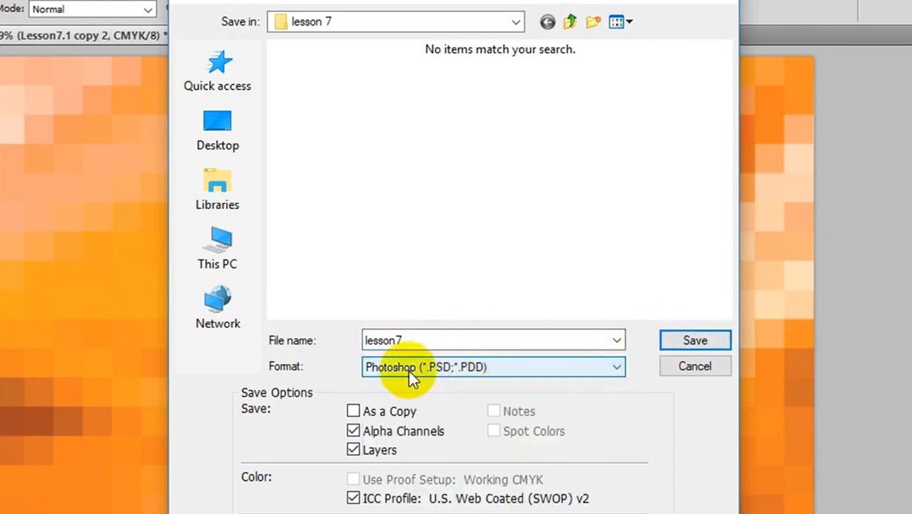
click(706, 341)
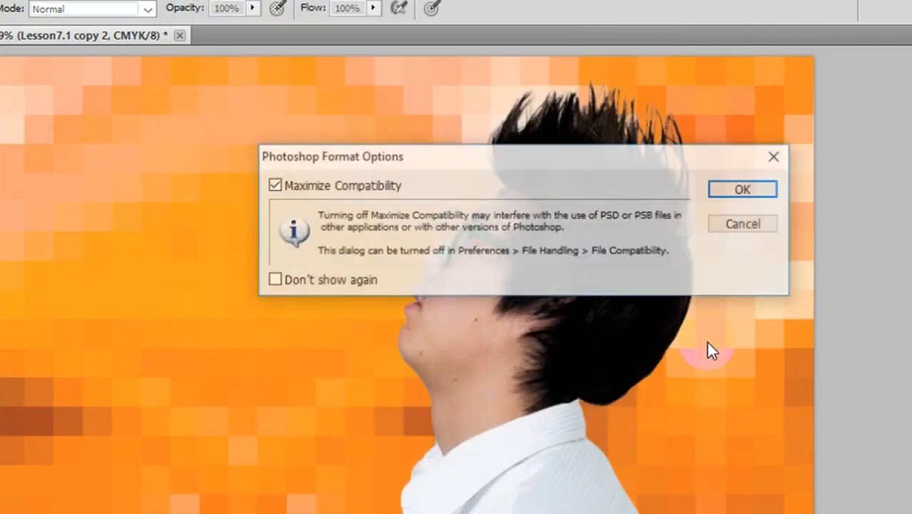
click(742, 189)
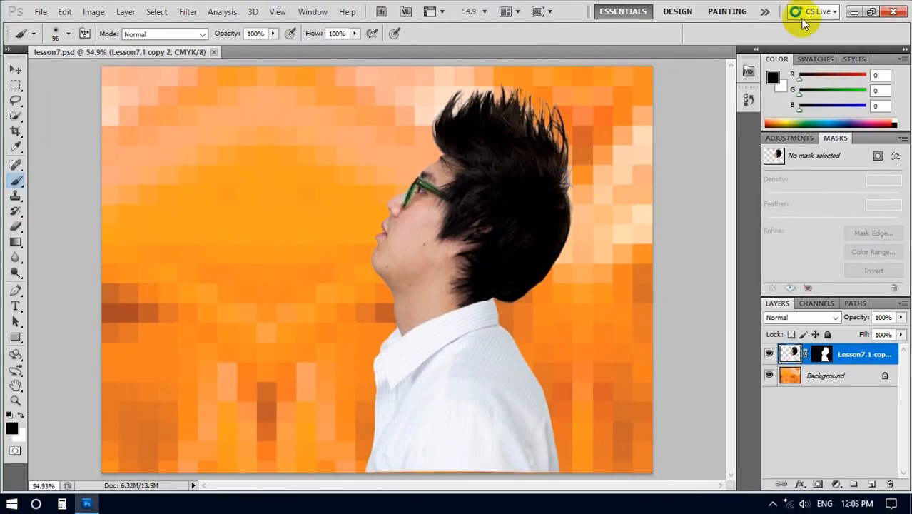
click(854, 12)
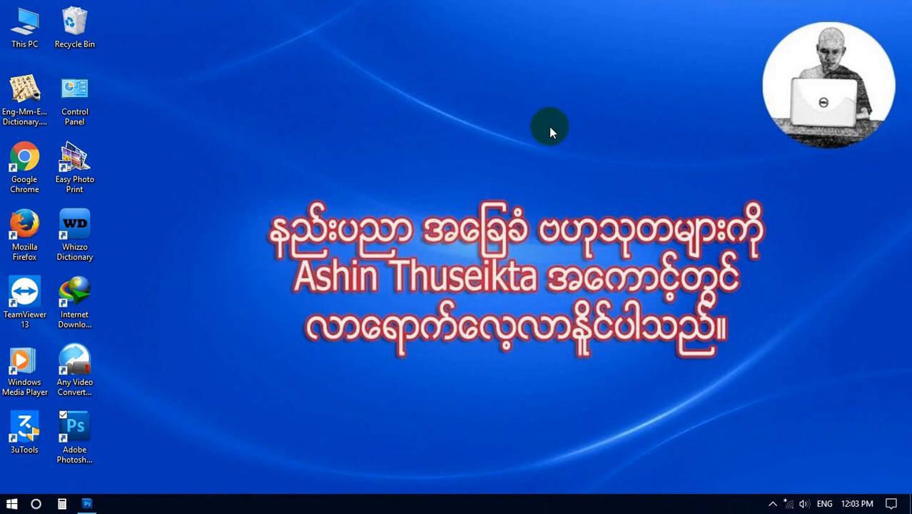